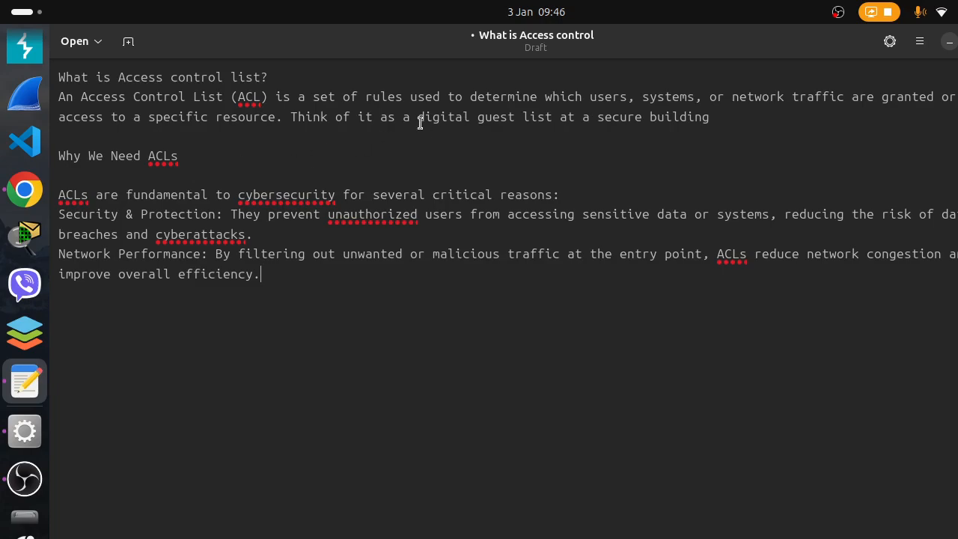
# Review the access control list notes and the draw.io network diagram in Chrome, and switch to Cisco Packet Tracer
pyautogui.moveTo(420, 123); pyautogui.dragTo(643, 130)
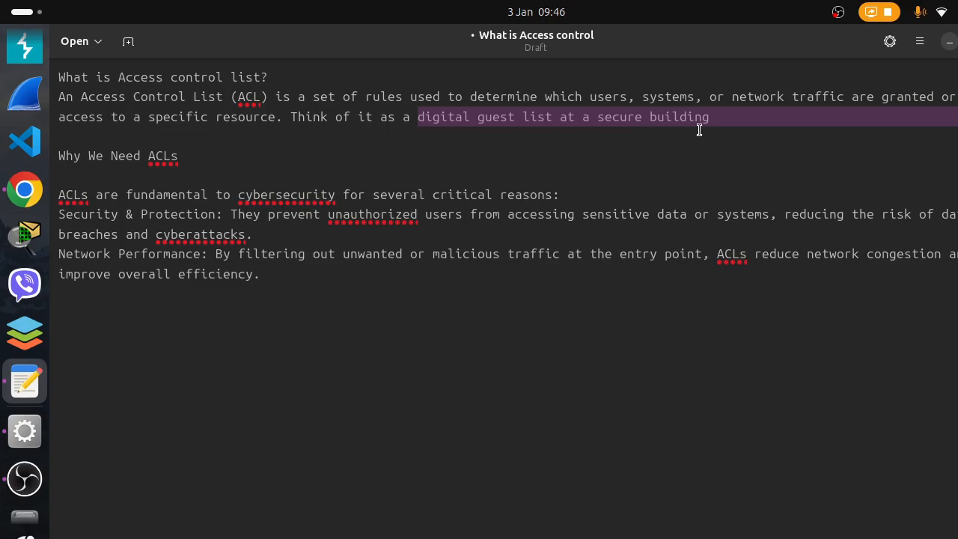
pyautogui.click(680, 162)
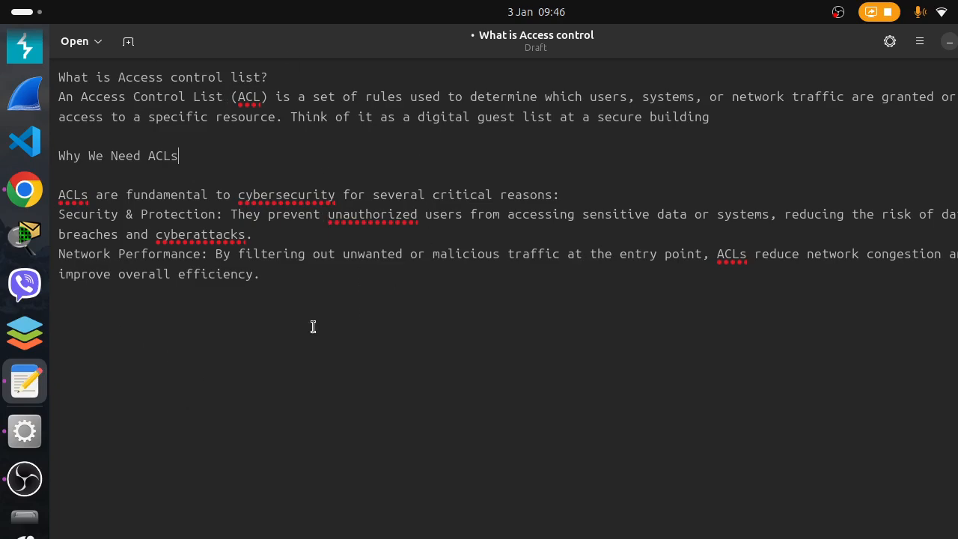
pyautogui.click(18, 202)
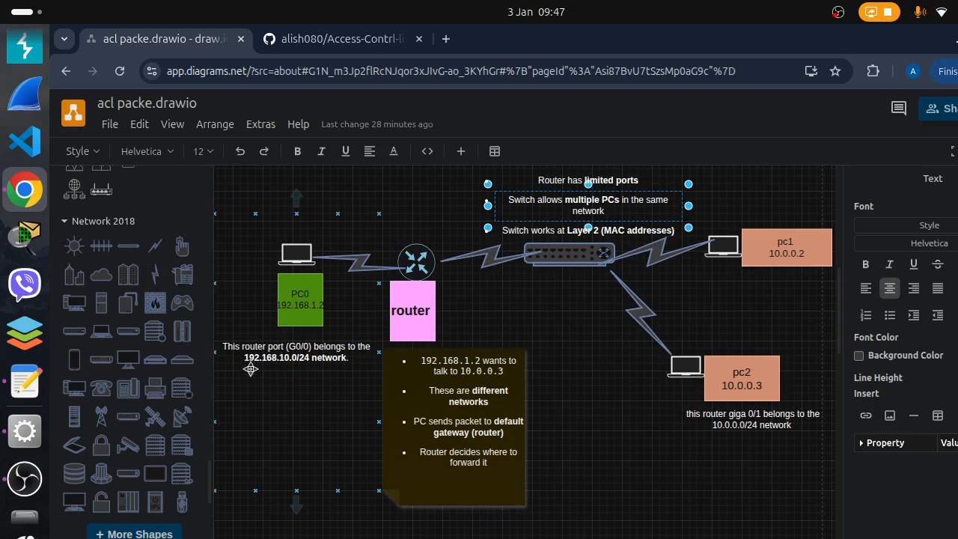
pyautogui.click(23, 432)
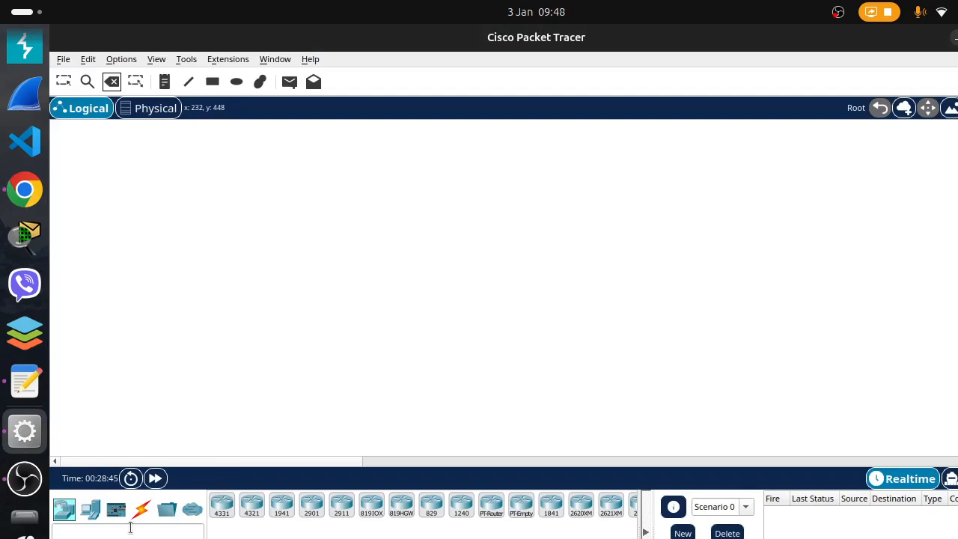
pyautogui.click(90, 509)
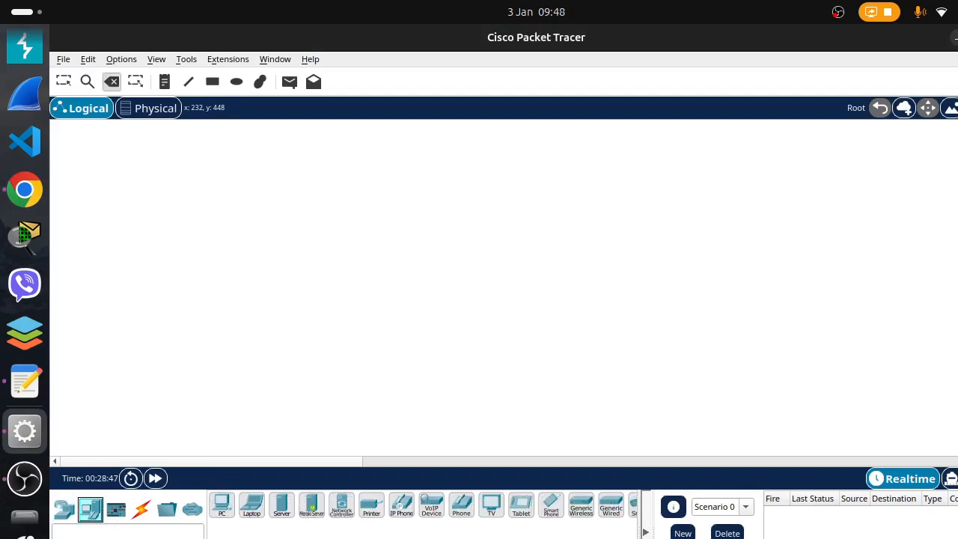
pyautogui.moveTo(230, 515); pyautogui.dragTo(164, 262)
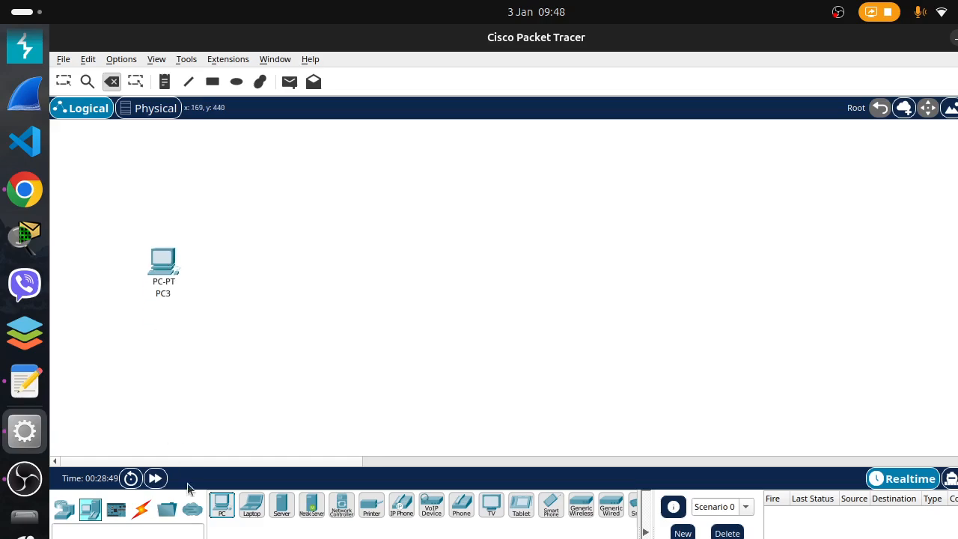
pyautogui.moveTo(230, 512); pyautogui.dragTo(491, 196)
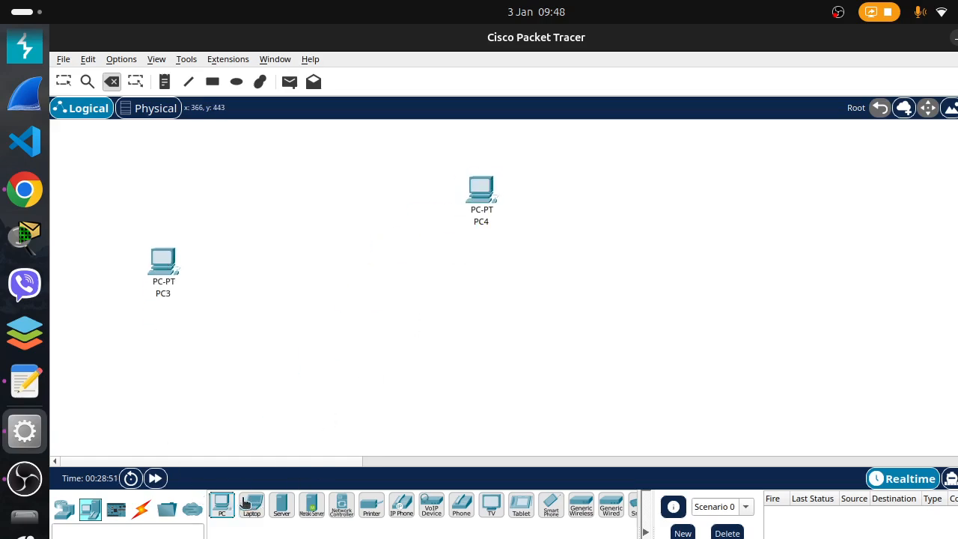
pyautogui.moveTo(230, 510); pyautogui.dragTo(503, 329)
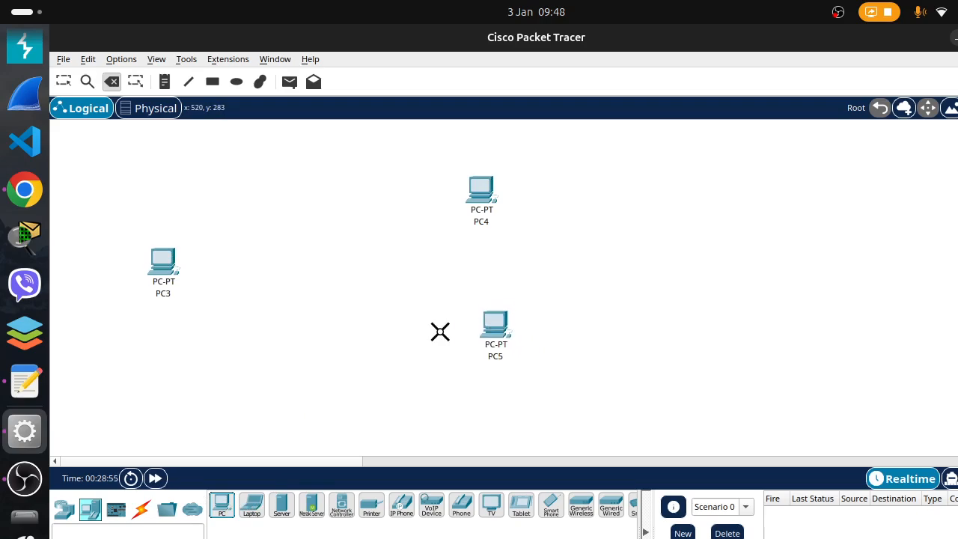
pyautogui.click(64, 81)
pyautogui.moveTo(73, 139); pyautogui.dragTo(718, 422)
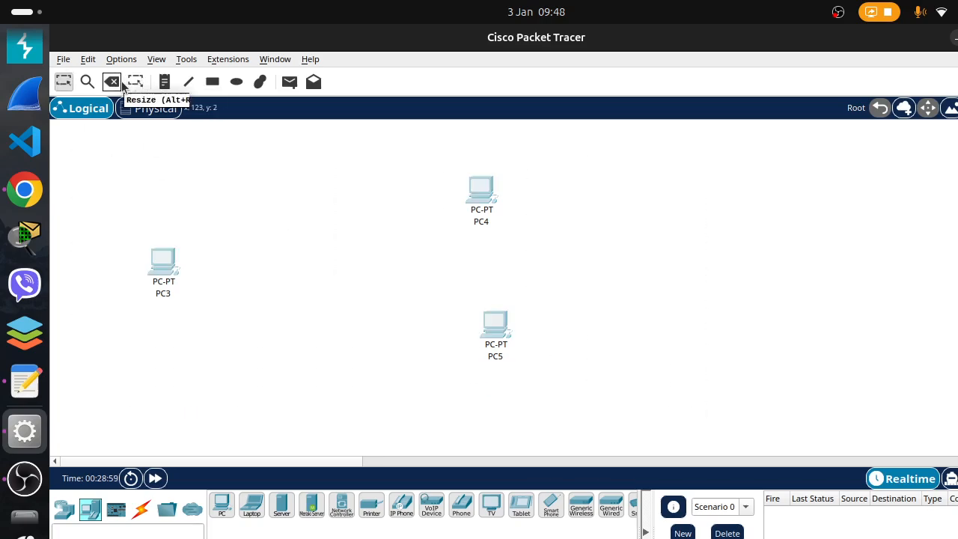
pyautogui.press('Delete')
pyautogui.click(536, 330)
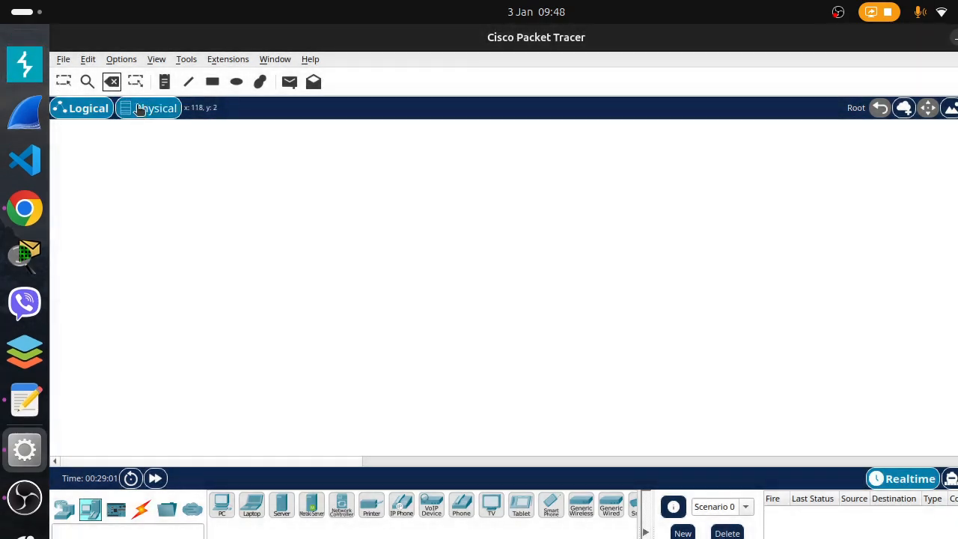
# Start a new, empty network file without saving the current one
pyautogui.click(64, 59)
pyautogui.click(84, 84)
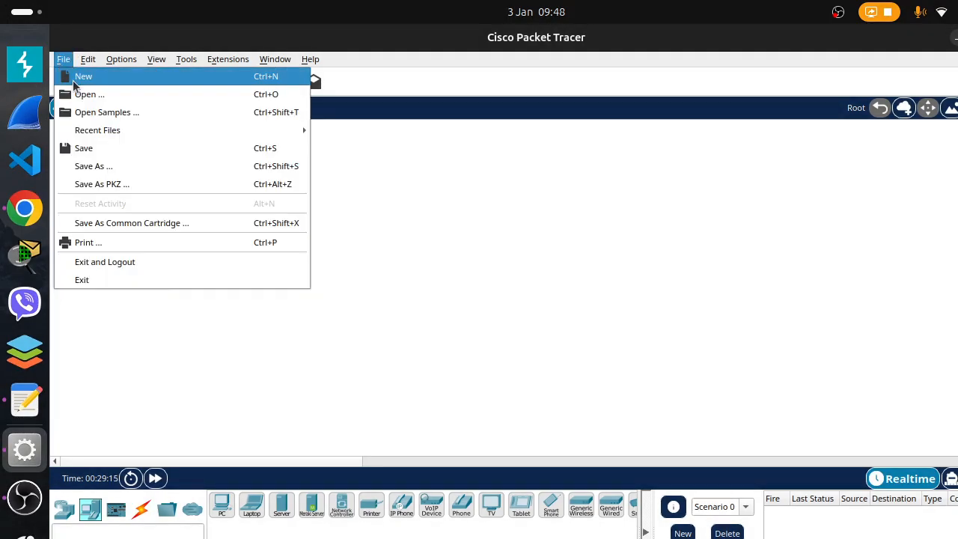
pyautogui.click(74, 81)
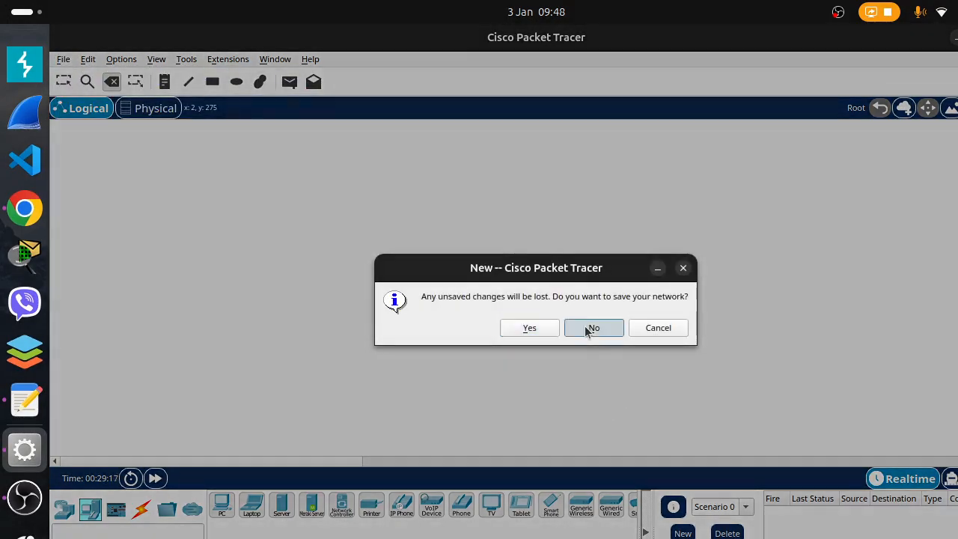
pyautogui.click(593, 328)
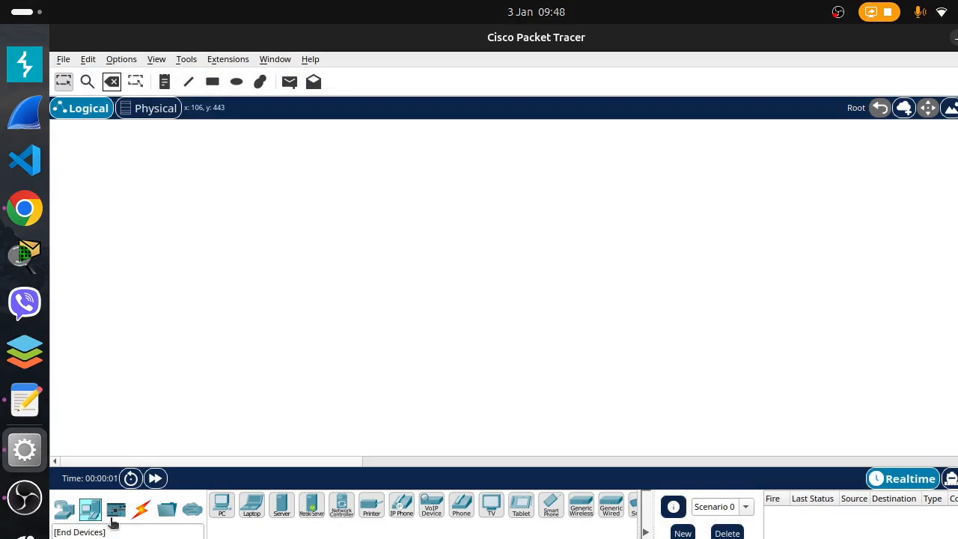
# Place three PCs in the logical workspace: one on its own side and two stacked on the opposite side
pyautogui.click(220, 509)
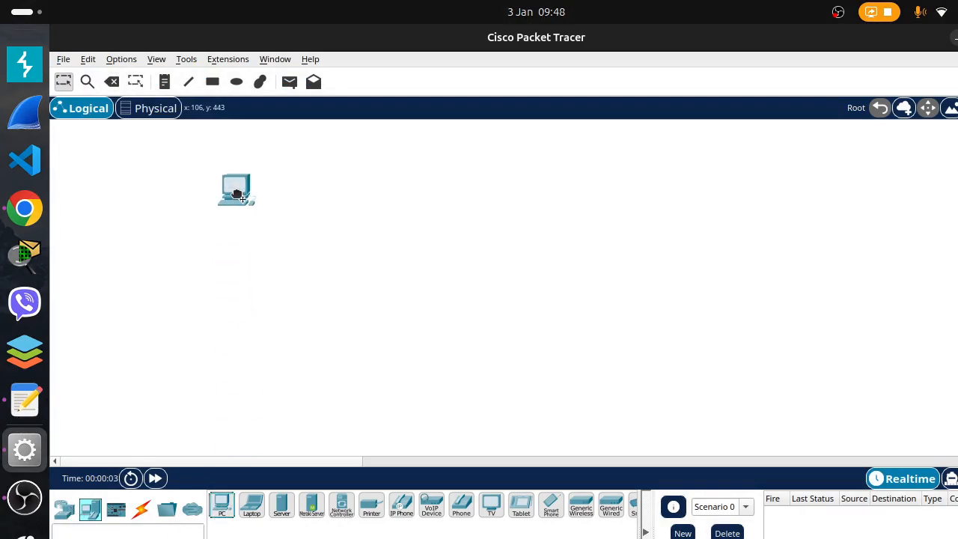
pyautogui.click(208, 255)
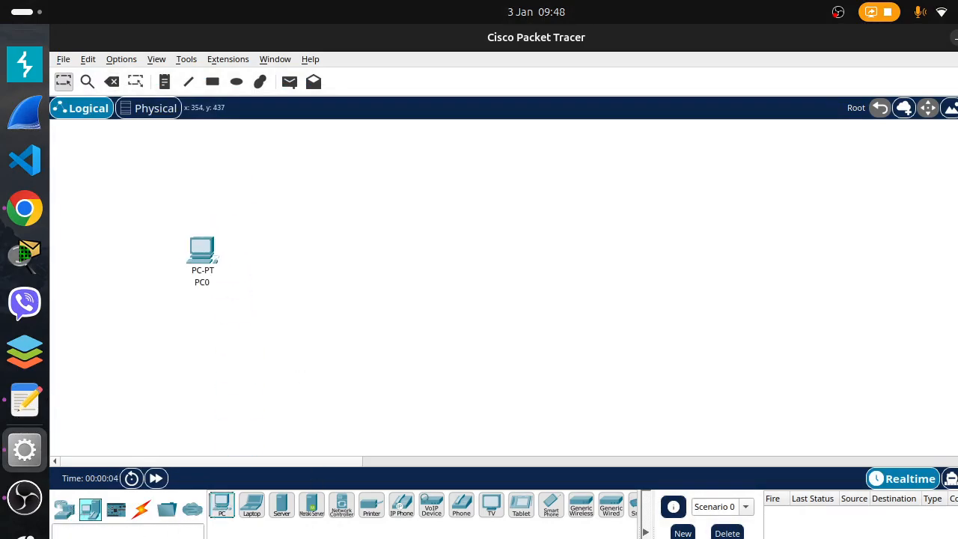
pyautogui.click(222, 506)
pyautogui.click(508, 184)
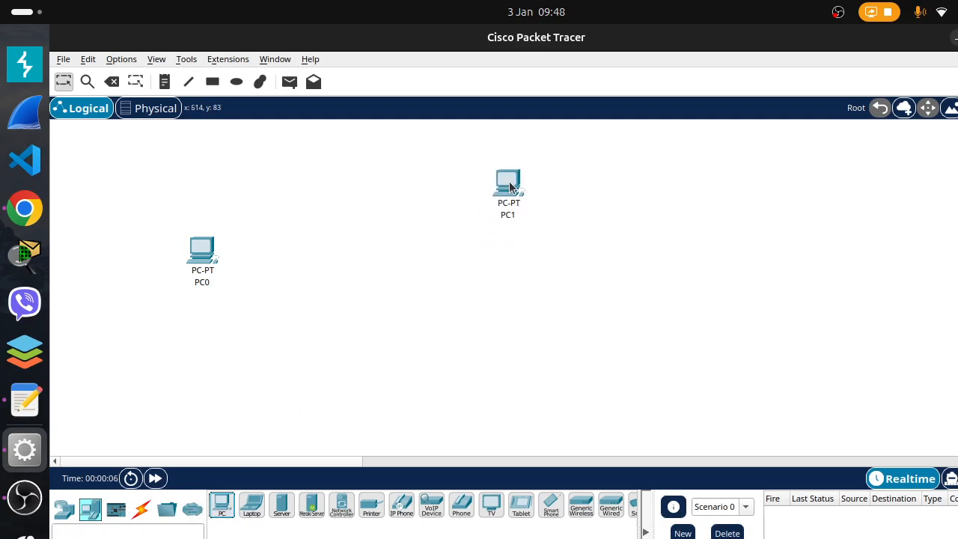
pyautogui.click(224, 506)
pyautogui.click(523, 321)
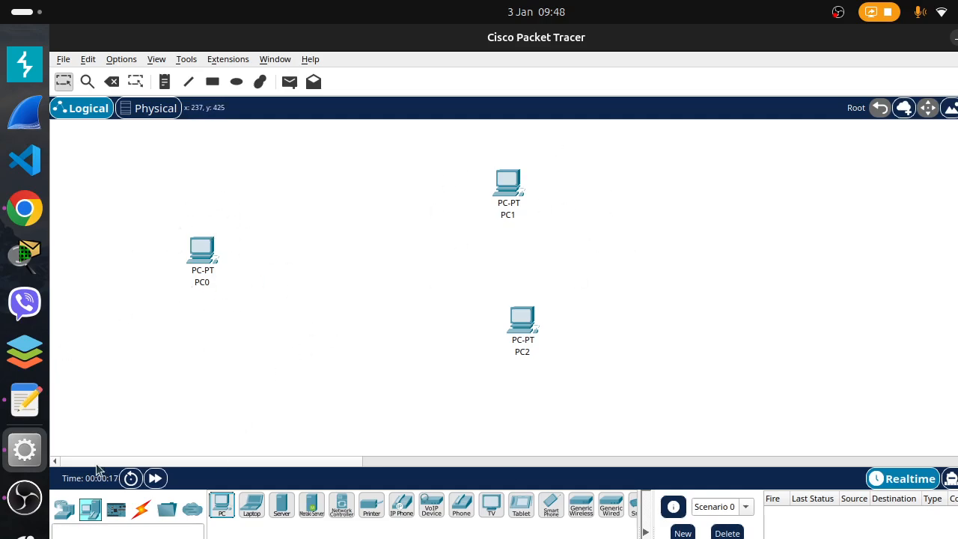
# Add a 1941 router and a 2960-24TT switch in a row between PC0 and the two other PCs
pyautogui.click(64, 509)
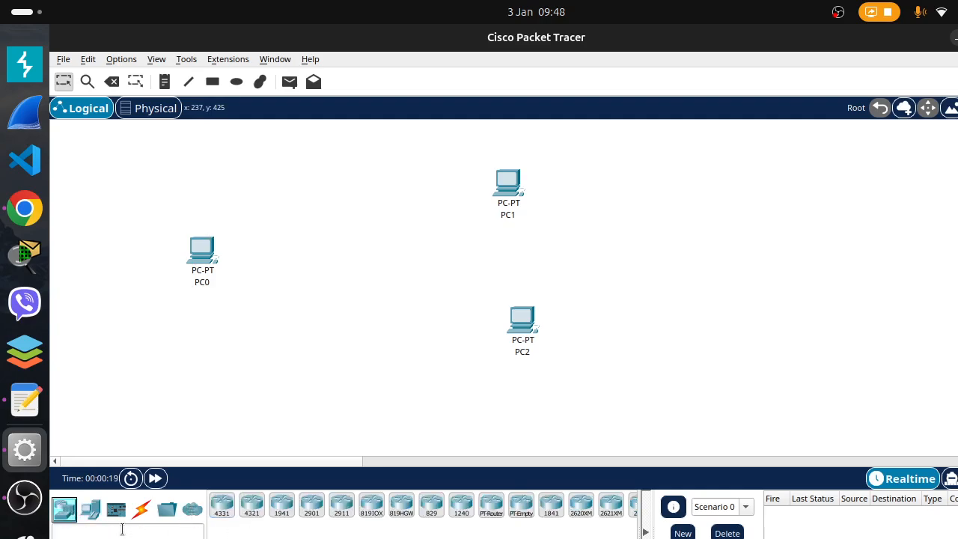
pyautogui.click(282, 506)
pyautogui.click(318, 257)
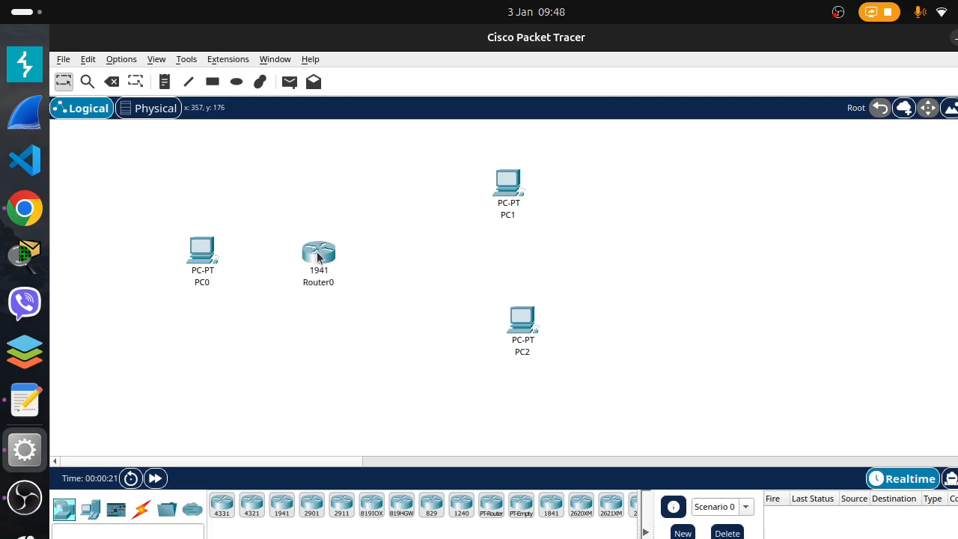
pyautogui.click(90, 509)
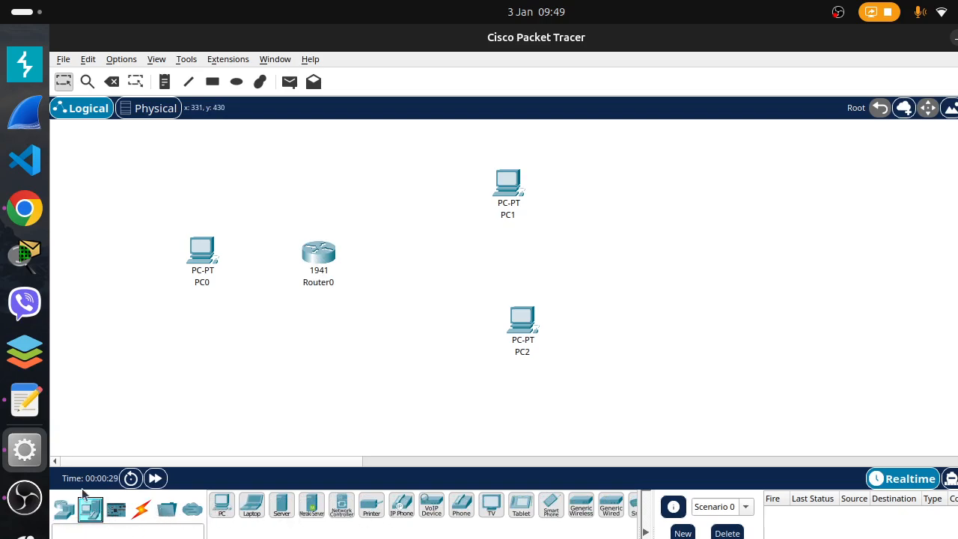
pyautogui.click(65, 510)
pyautogui.moveTo(90, 538); pyautogui.dragTo(428, 252)
# Connect PC0 to Router0 and Router0 to Switch0, using the automatic connection type
pyautogui.click(142, 509)
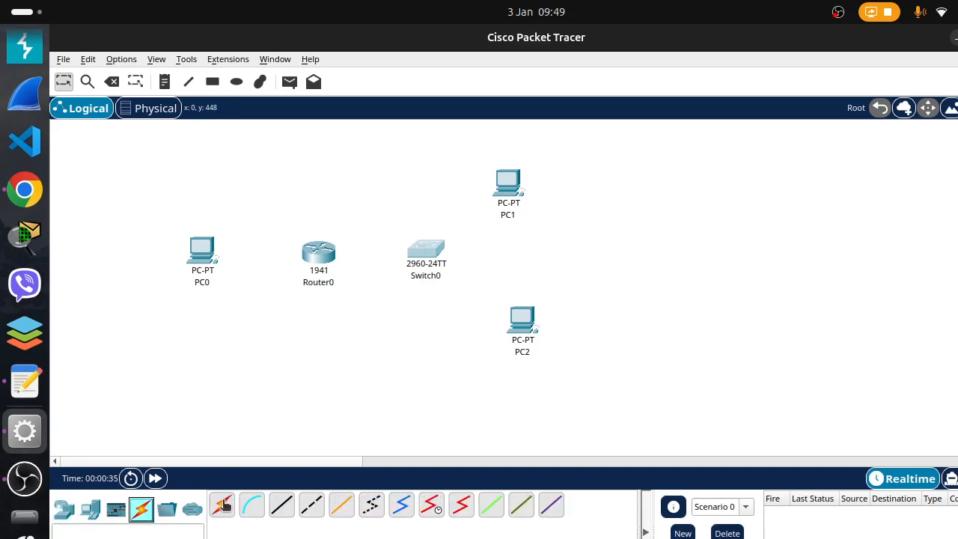
pyautogui.click(222, 505)
pyautogui.click(207, 253)
pyautogui.click(322, 262)
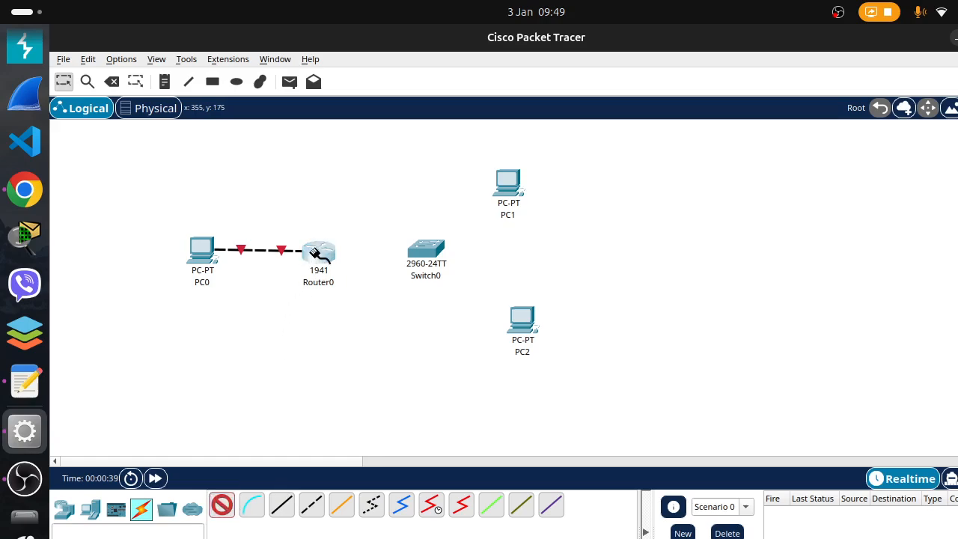
pyautogui.click(318, 252)
pyautogui.click(428, 251)
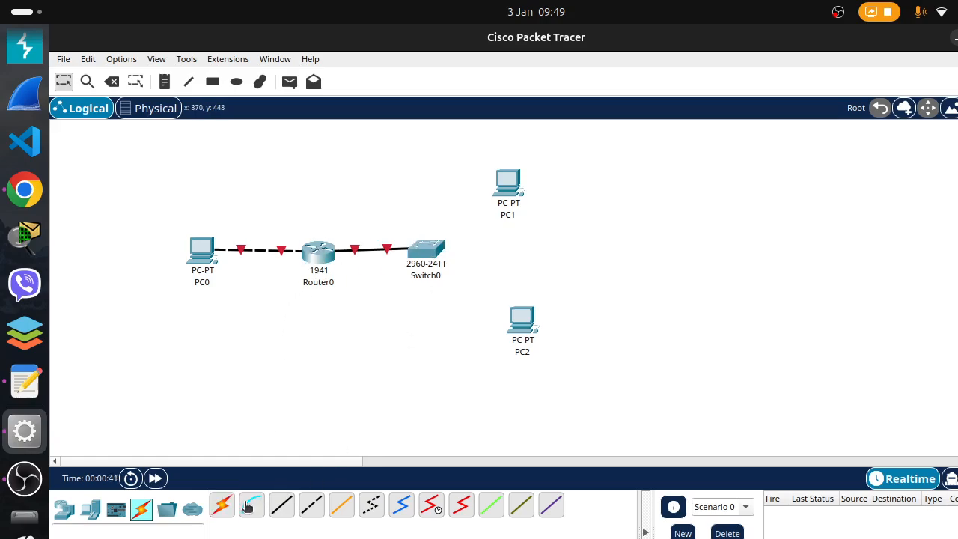
# Connect Switch0 to both PC1 and PC2 with the automatic connection type
pyautogui.click(221, 506)
pyautogui.click(433, 253)
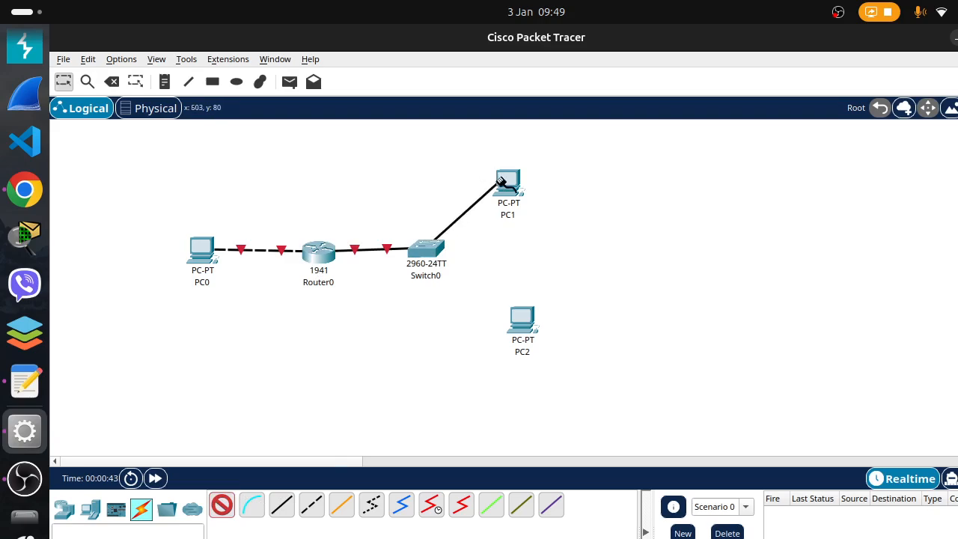
pyautogui.click(508, 180)
pyautogui.click(221, 505)
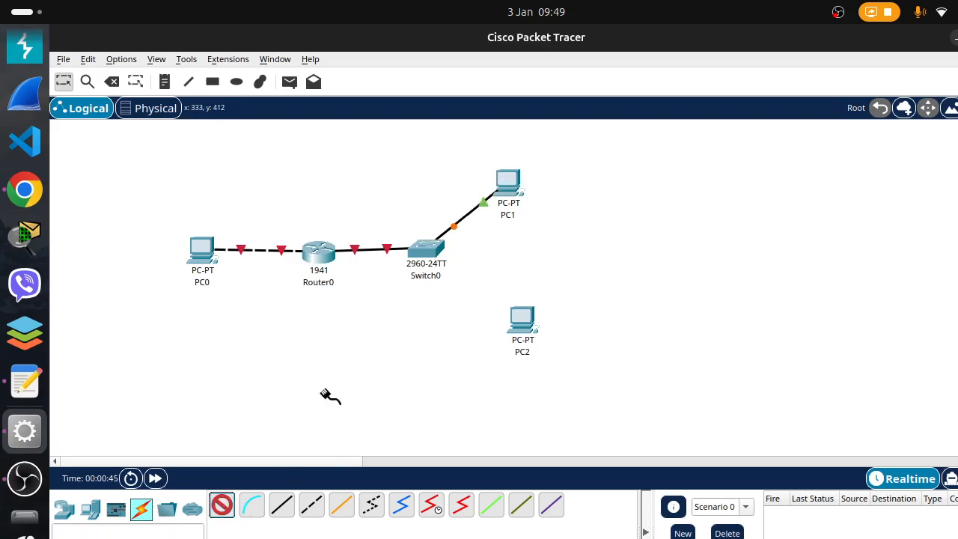
pyautogui.click(428, 252)
pyautogui.click(524, 323)
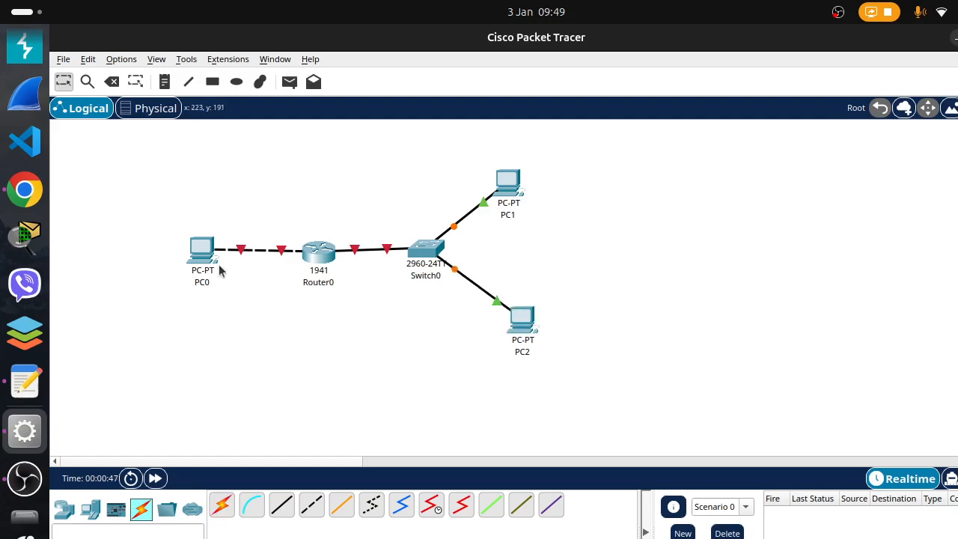
# Extend PC0's label with its user's first name and the IP address 192.168.10.2
pyautogui.click(219, 297)
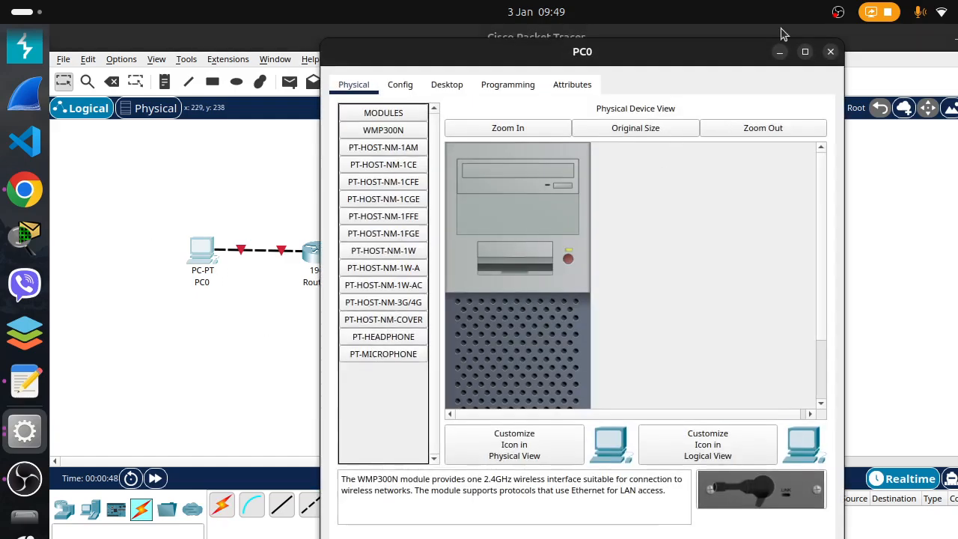
pyautogui.click(831, 52)
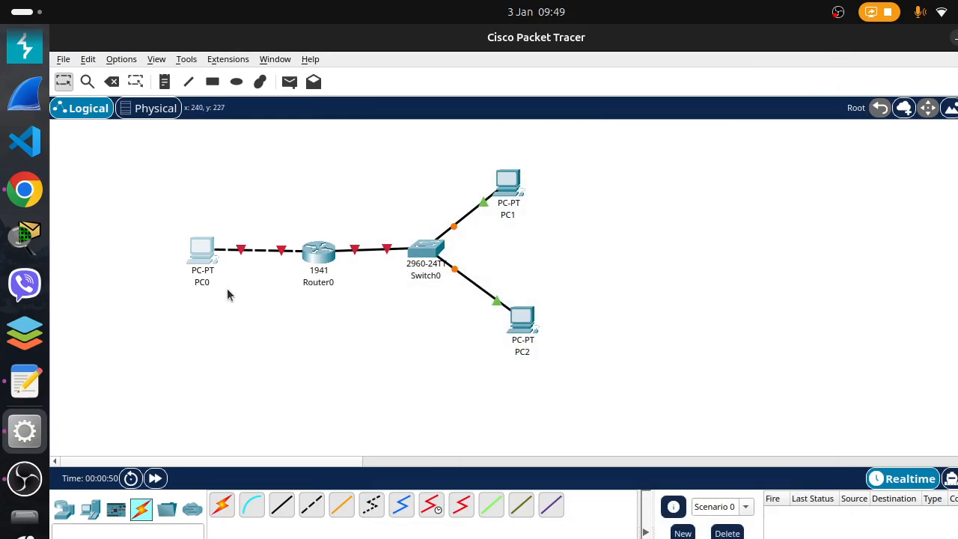
pyautogui.click(207, 283)
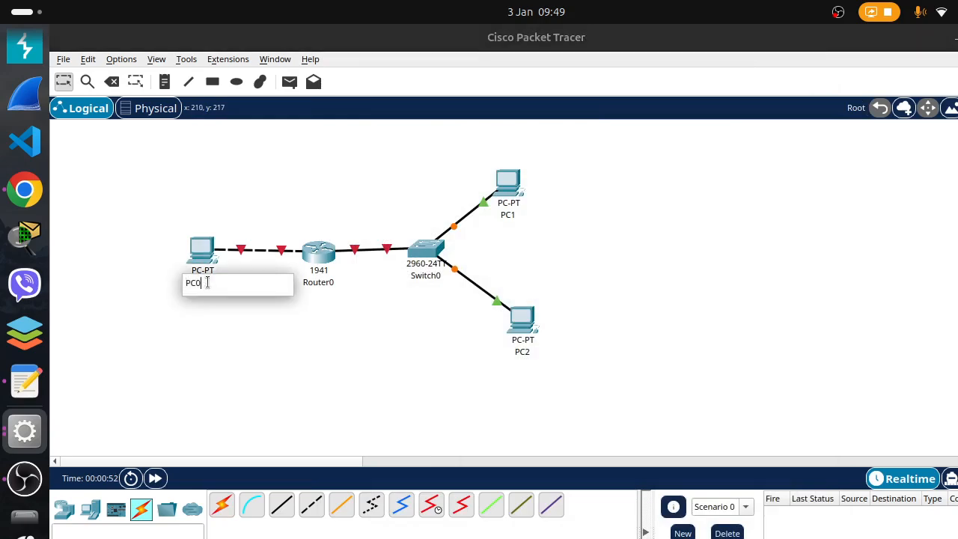
pyautogui.write('-ten')
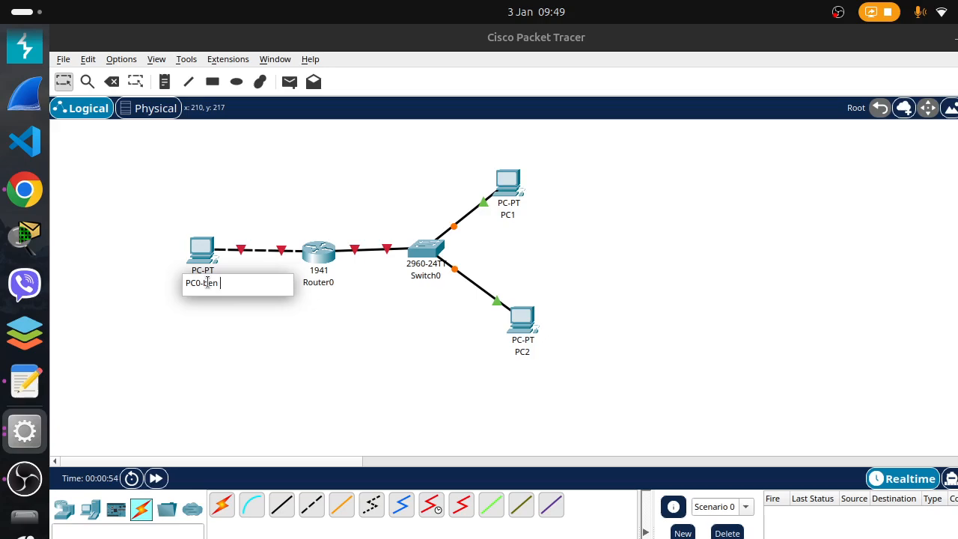
pyautogui.press('Return')
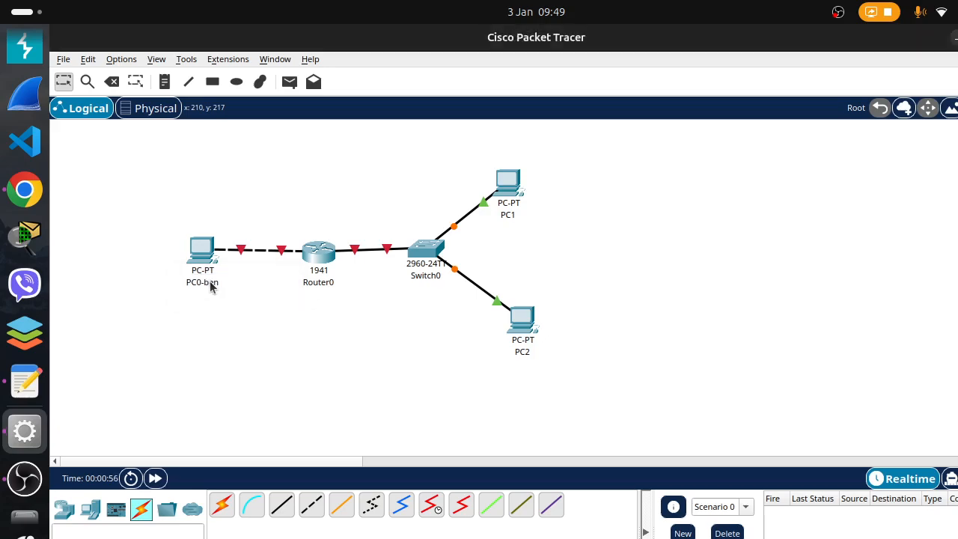
pyautogui.click(209, 284)
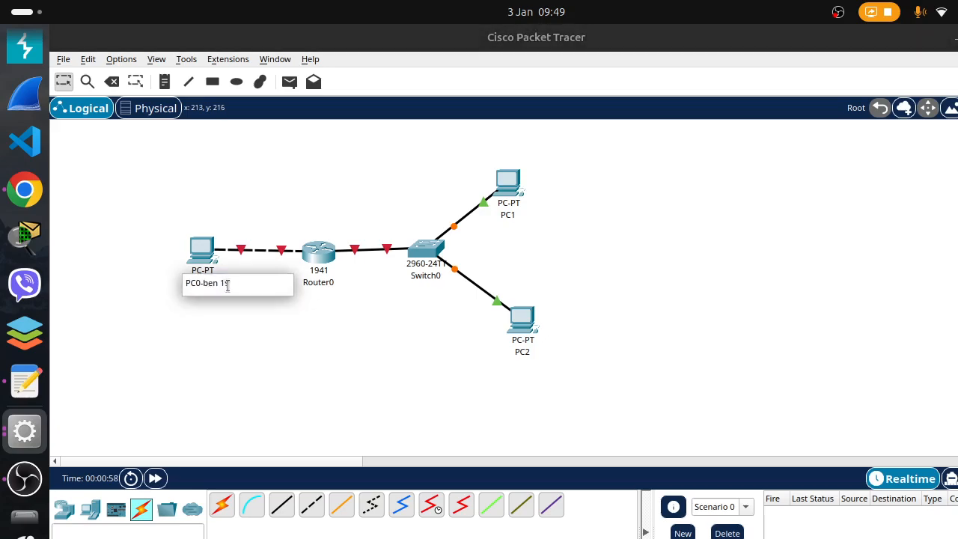
pyautogui.write('168.10.2')
pyautogui.press('Return')
# Extend PC1's label with its user's first name and the IP address 10.0.0.2
pyautogui.click(511, 216)
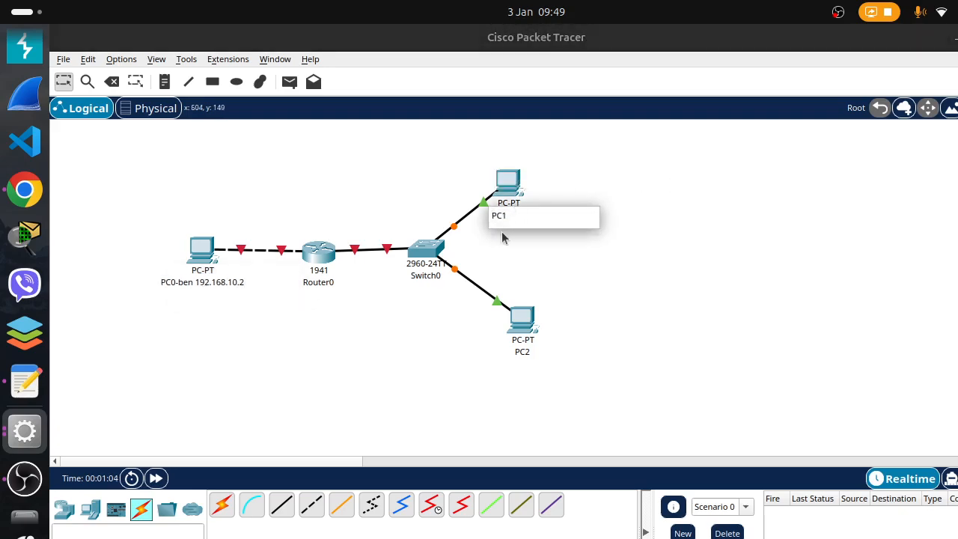
pyautogui.write('sam')
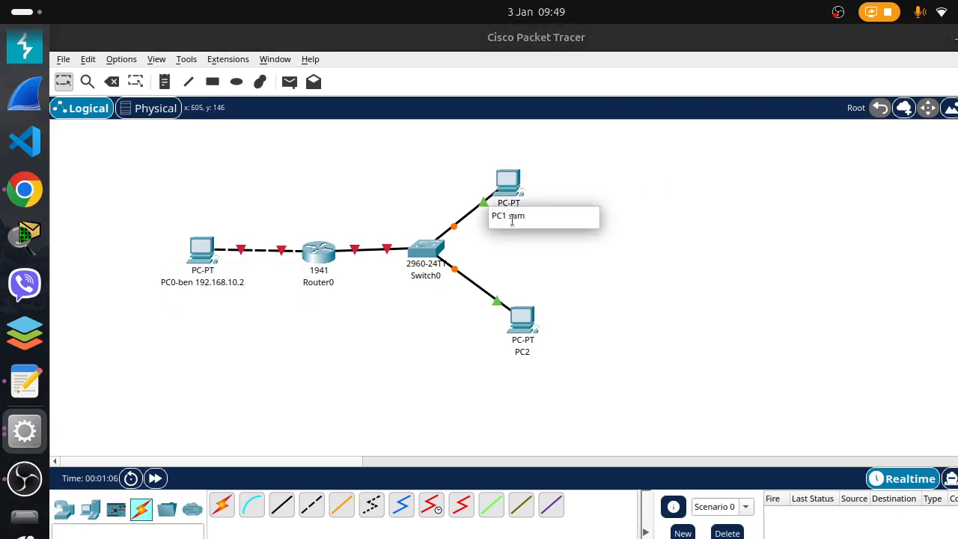
pyautogui.write(' 10.0.0.2')
pyautogui.click(610, 285)
# Extend PC2's label with its user's first name and 10.0.0.3, and move PC1 and PC2 slightly farther from Switch0
pyautogui.click(525, 354)
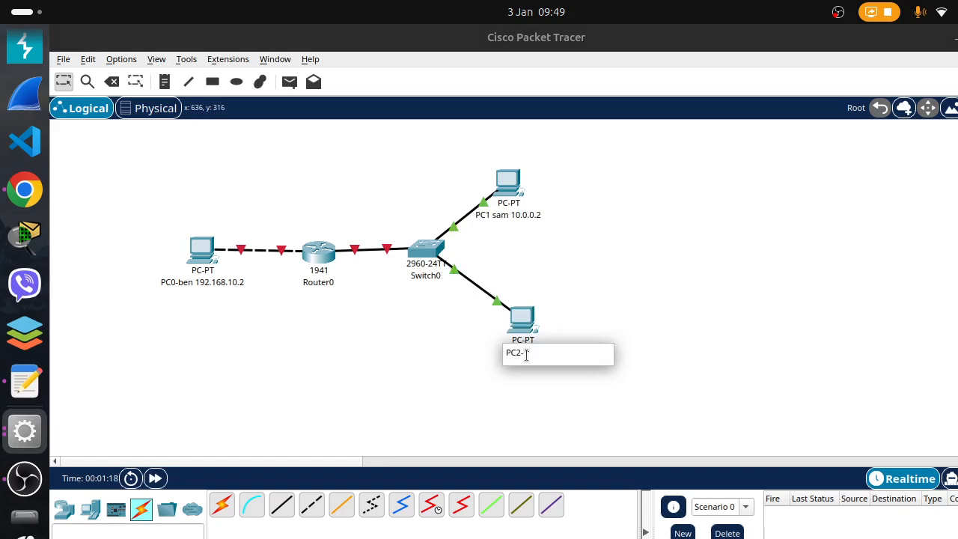
pyautogui.write('-Taj 10.0.0.3')
pyautogui.click(623, 262)
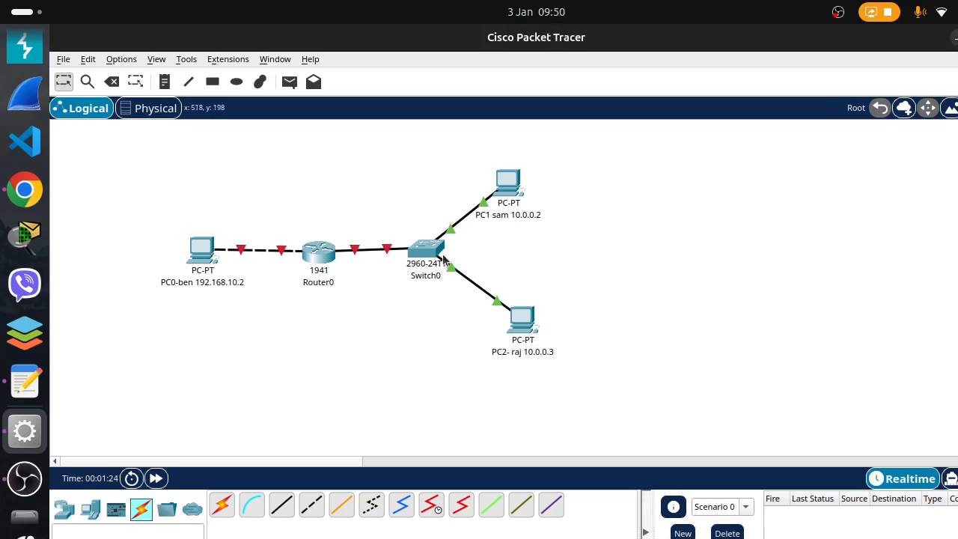
pyautogui.moveTo(506, 184); pyautogui.dragTo(525, 176)
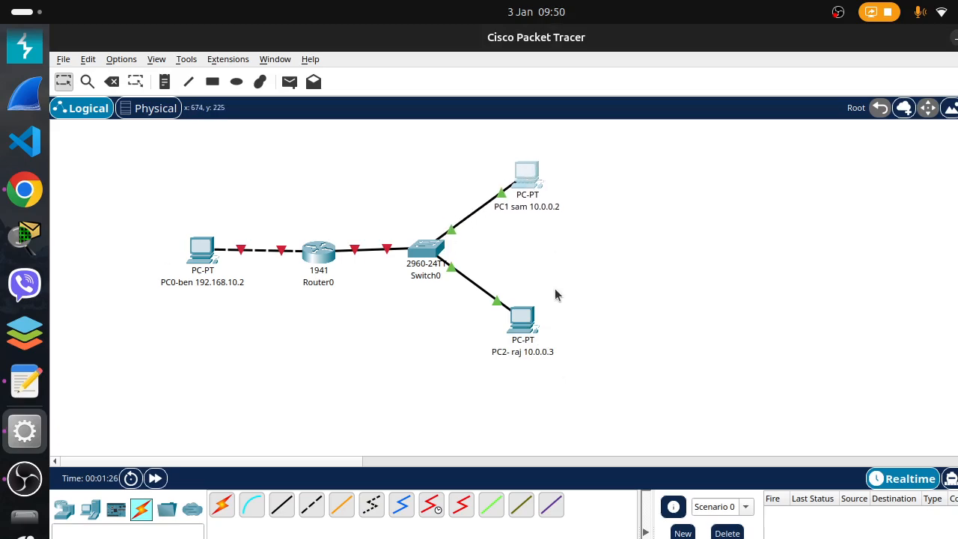
pyautogui.moveTo(528, 323); pyautogui.dragTo(555, 338)
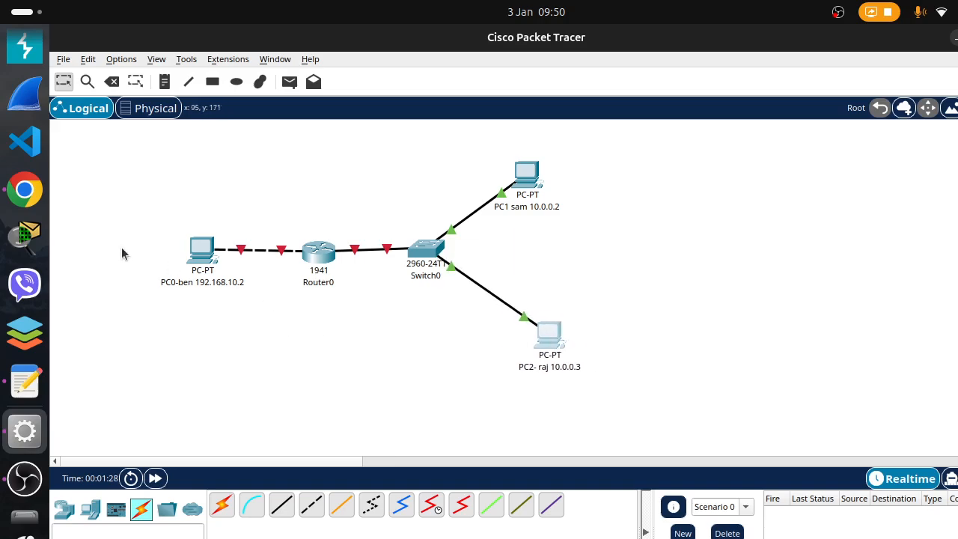
# Assign PC0 the static IPv4 address 192.168.10.2 with subnet mask 255.255.255.0
pyautogui.click(200, 254)
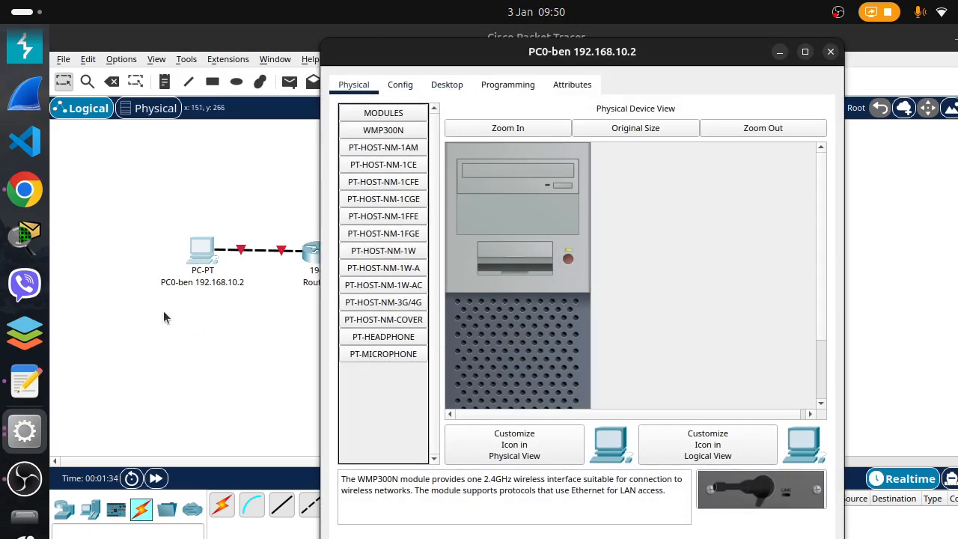
pyautogui.click(447, 85)
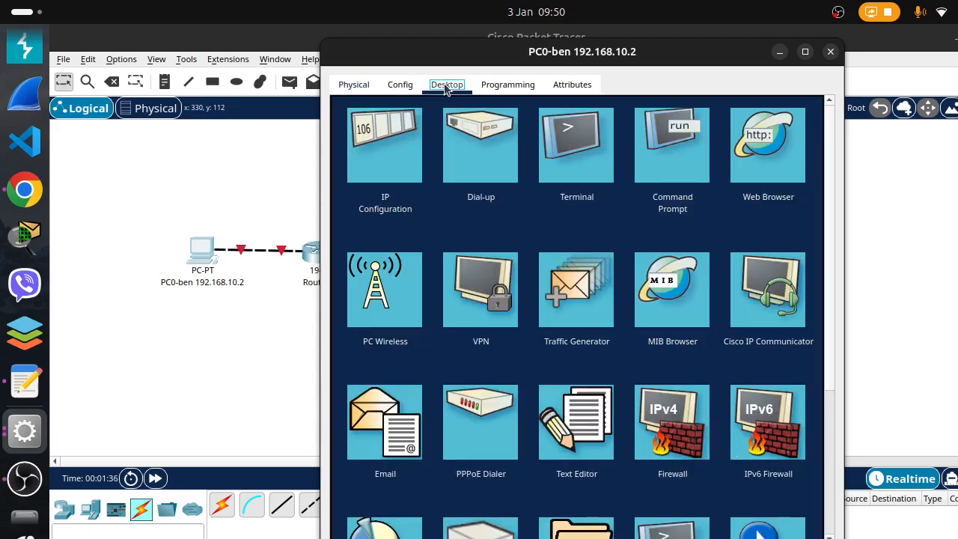
pyautogui.click(384, 170)
pyautogui.click(555, 201)
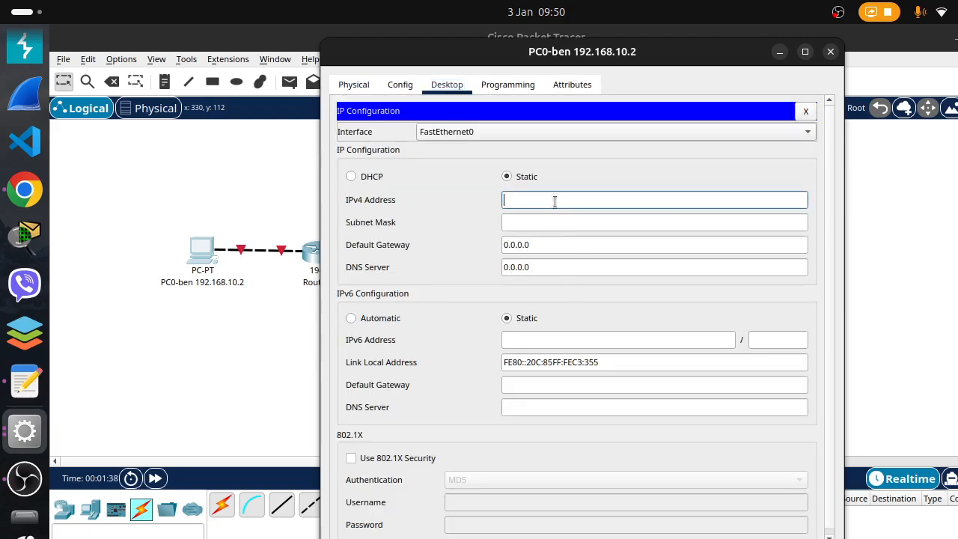
pyautogui.write('192.168.10.2')
pyautogui.click(537, 223)
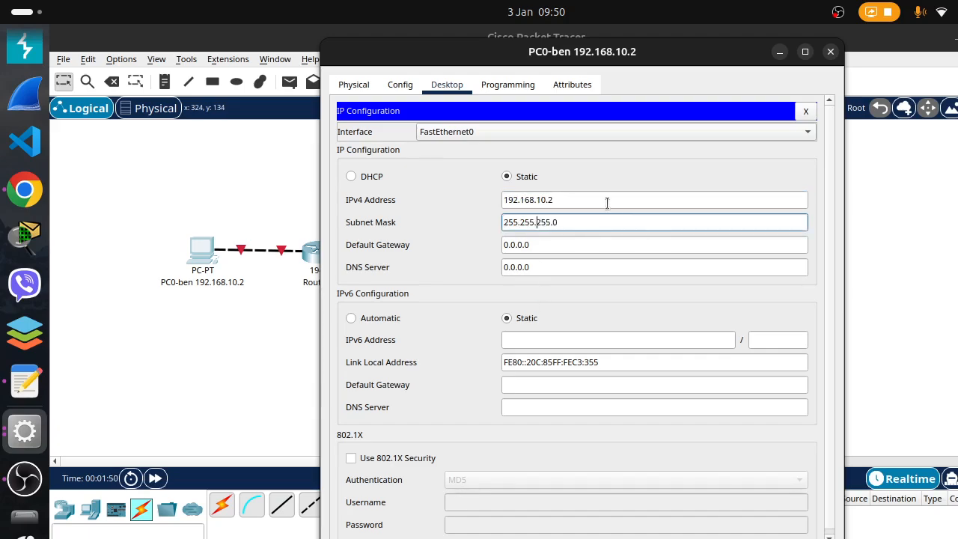
# Set PC0's IPv4 default gateway to 192.168.10.1 and close its configuration window
pyautogui.moveTo(534, 200); pyautogui.dragTo(414, 199)
pyautogui.moveTo(610, 197); pyautogui.dragTo(420, 201)
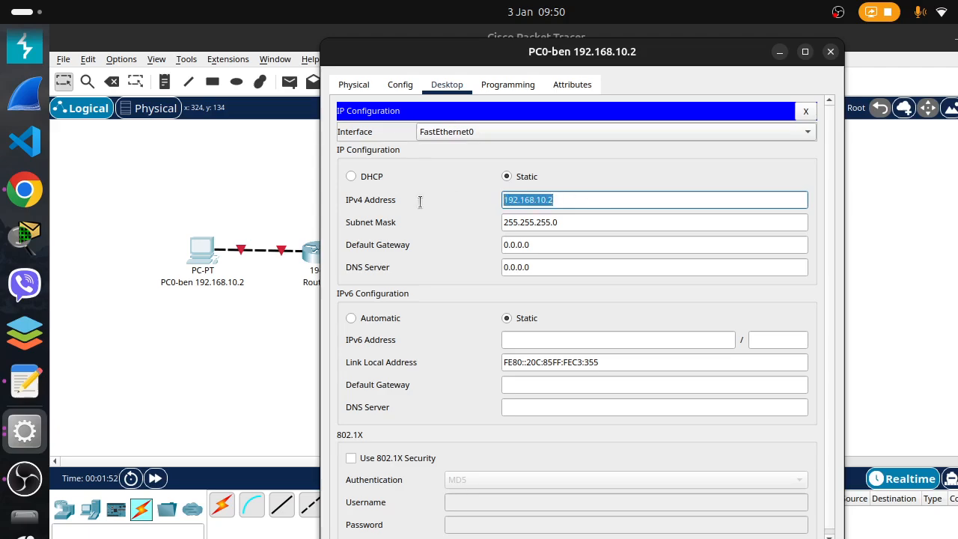
pyautogui.moveTo(554, 246); pyautogui.dragTo(362, 241)
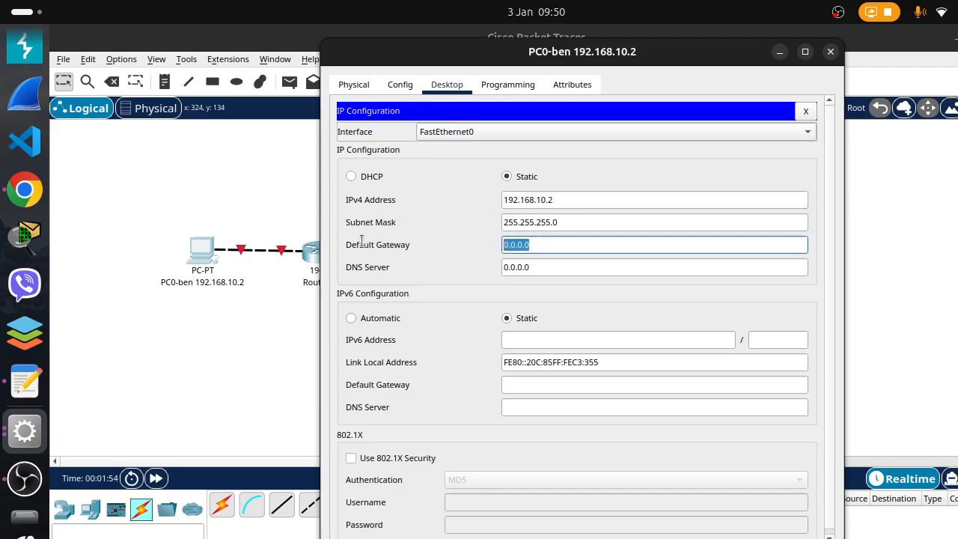
pyautogui.press('BackSpace')
pyautogui.write('192.168.10.1')
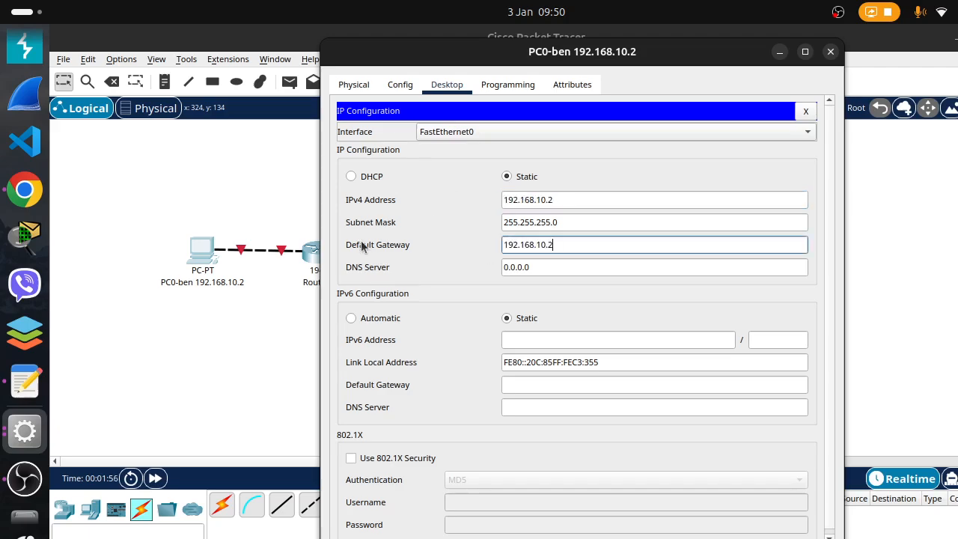
pyautogui.click(613, 173)
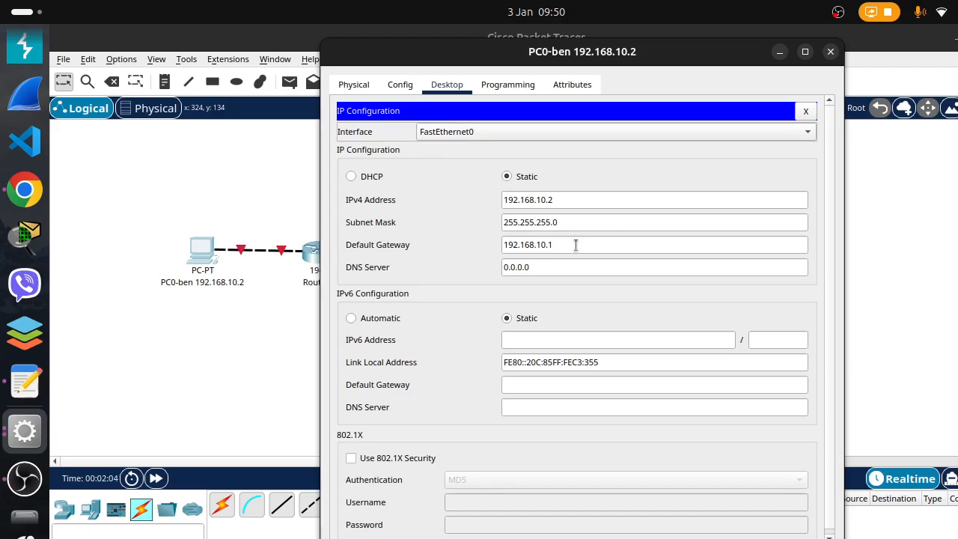
pyautogui.click(828, 54)
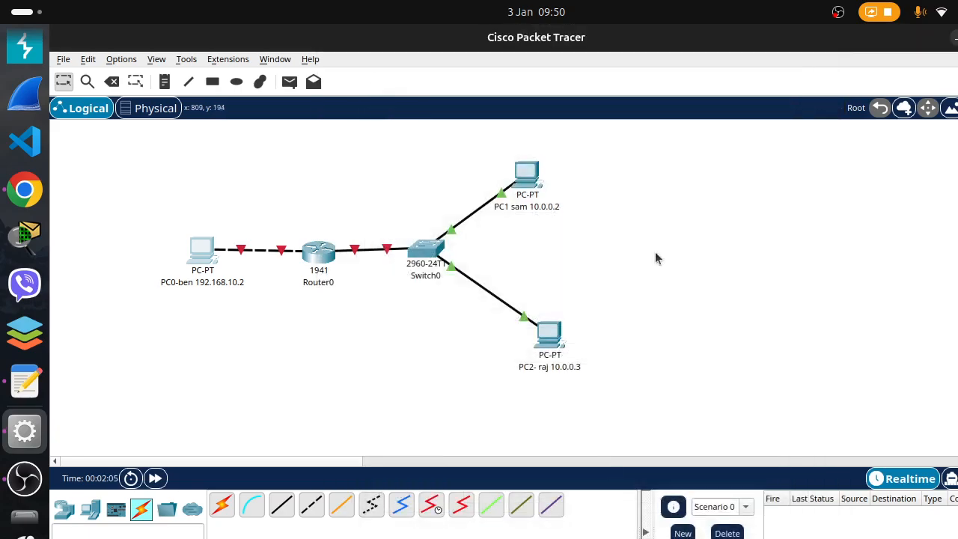
# Assign PC1 the static IPv4 address 10.0.0.2 with subnet mask 255.0.0.0
pyautogui.click(540, 177)
pyautogui.click(447, 85)
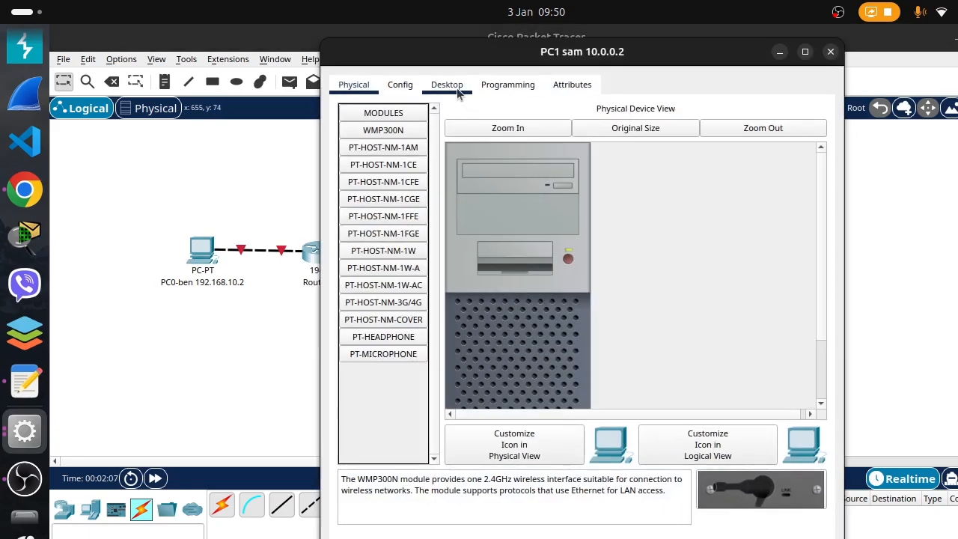
pyautogui.click(384, 163)
pyautogui.click(654, 196)
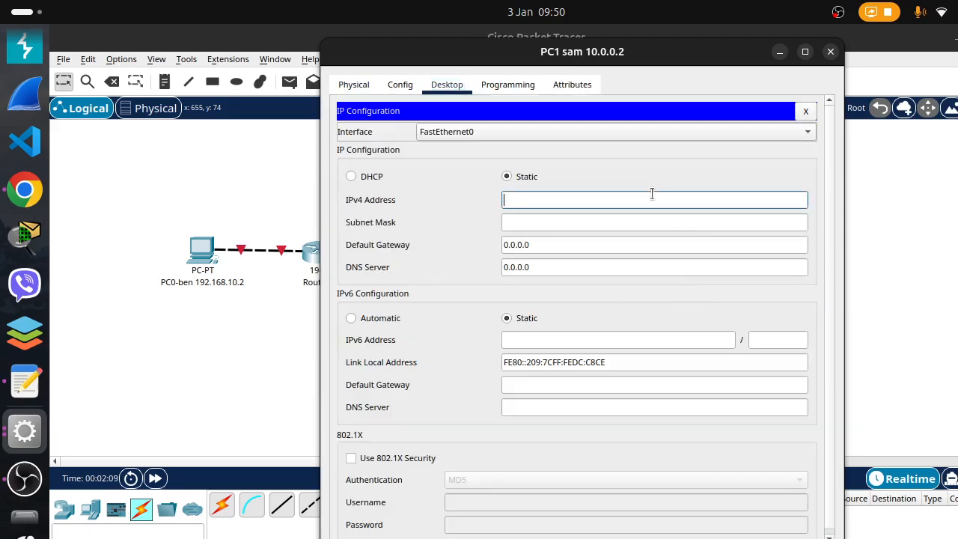
pyautogui.write('10.0.0.2')
pyautogui.click(631, 222)
# Set PC1's IPv4 default gateway to 10.0.0.1 and close its configuration window
pyautogui.click(595, 252)
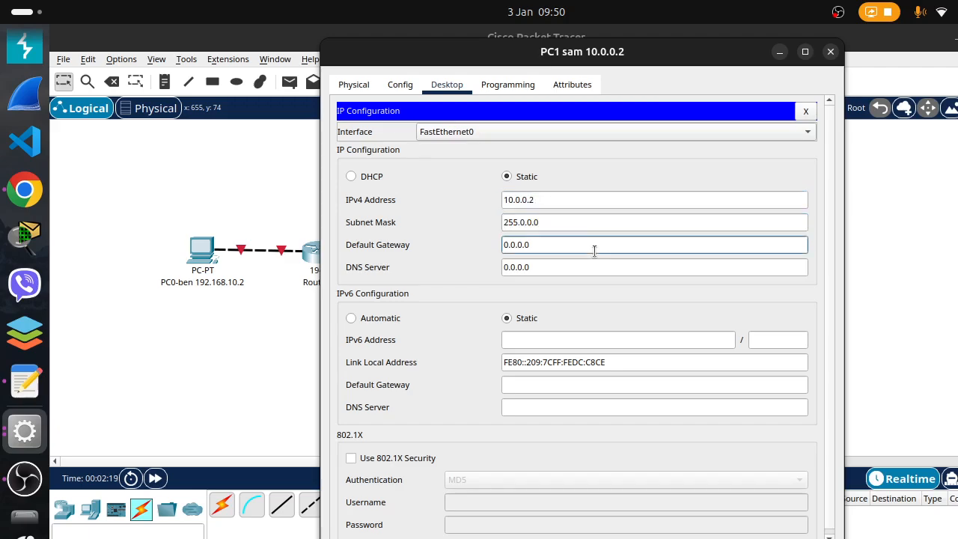
pyautogui.moveTo(602, 252); pyautogui.dragTo(459, 250)
pyautogui.press('BackSpace')
pyautogui.write('10.0.0.1')
pyautogui.click(831, 52)
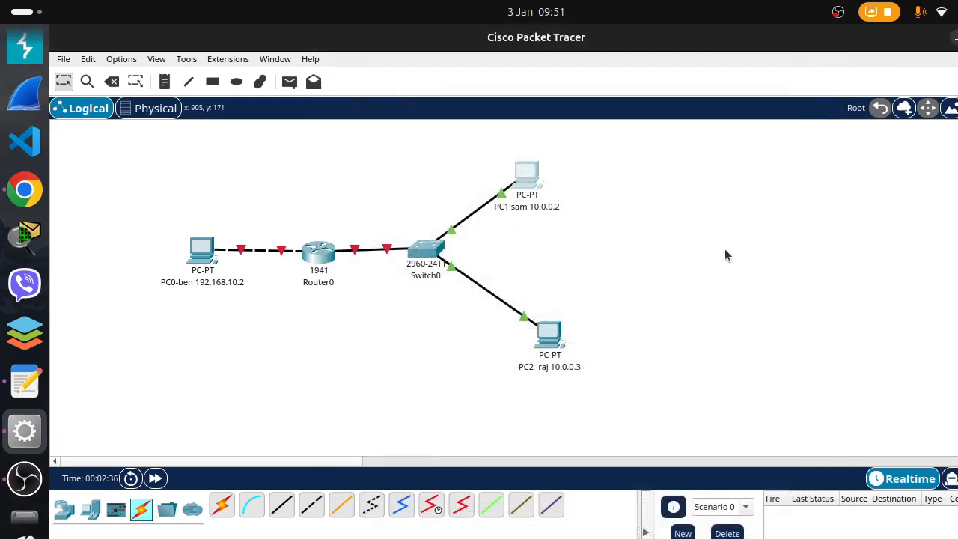
# Assign PC2 the static IPv4 address 10.0.0.3 with subnet mask 255.0.0.0
pyautogui.click(555, 341)
pyautogui.click(448, 84)
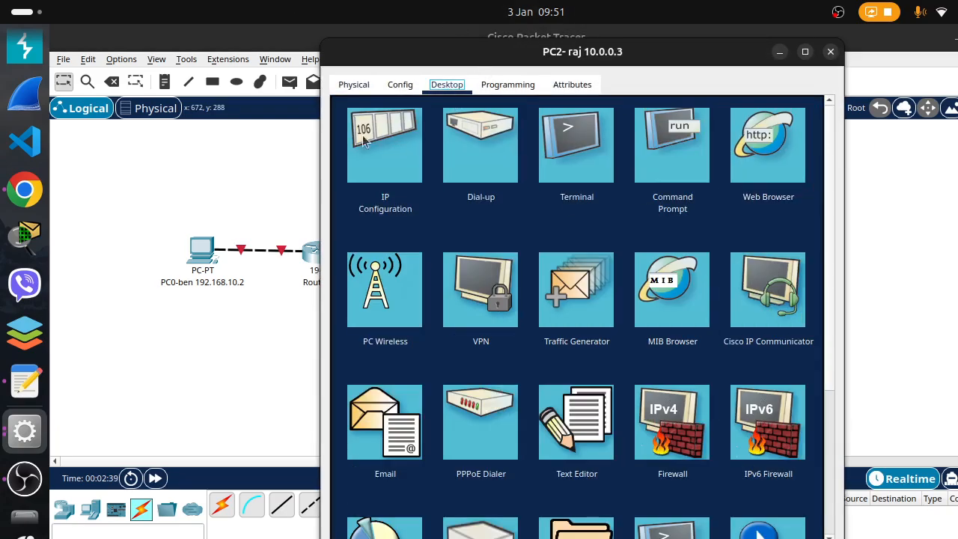
pyautogui.click(364, 142)
pyautogui.click(560, 201)
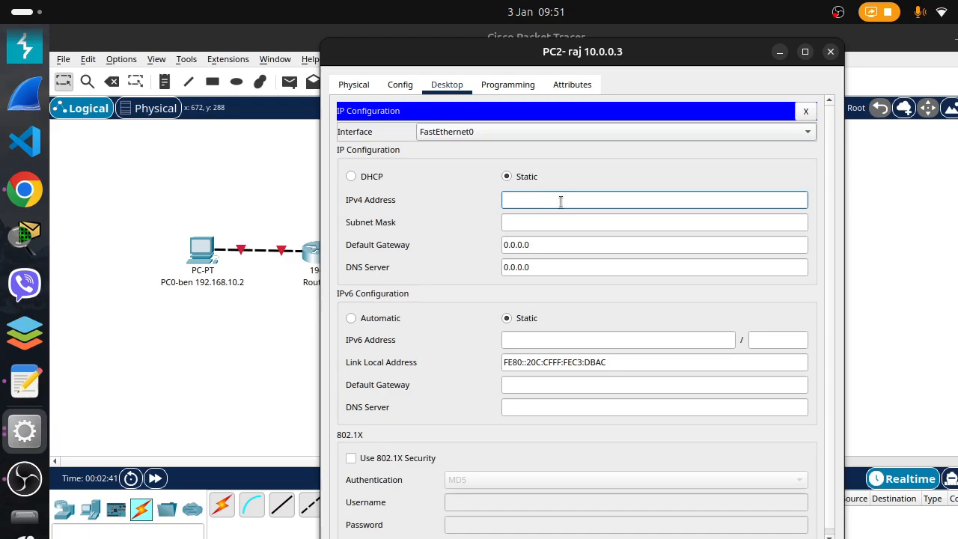
pyautogui.write('10.0.0.3')
pyautogui.click(553, 222)
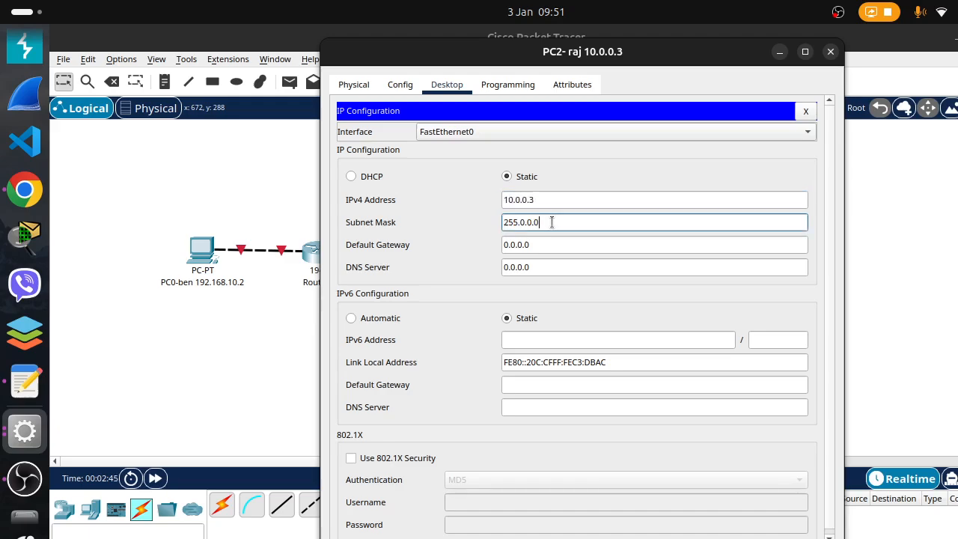
# Set PC2's IPv4 default gateway to 10.0.0.1, reusing its copied address, and close its configuration window
pyautogui.moveTo(555, 198); pyautogui.dragTo(445, 196)
pyautogui.hotkey('ctrl', 'c')
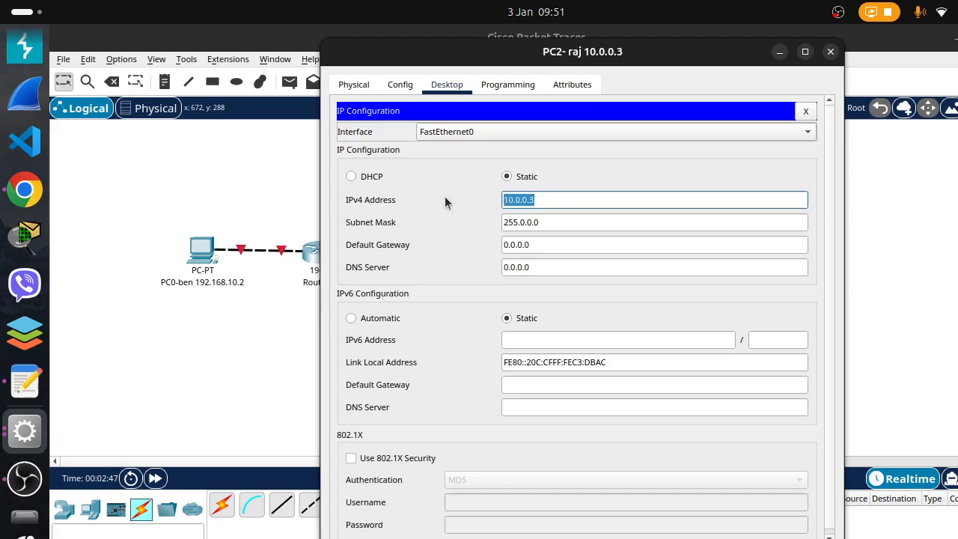
pyautogui.click(535, 244)
pyautogui.moveTo(535, 244); pyautogui.dragTo(446, 241)
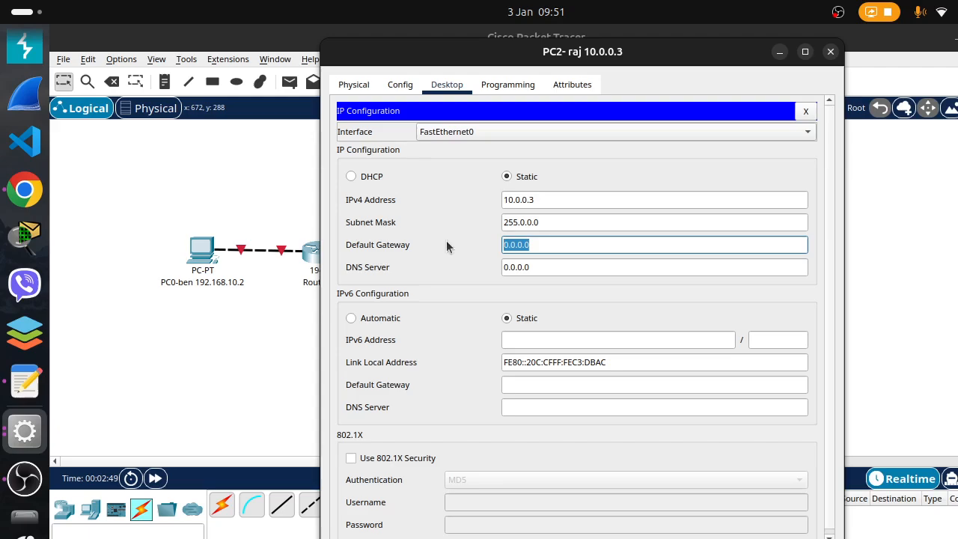
pyautogui.press('BackSpace')
pyautogui.hotkey('ctrl', 'v')
pyautogui.press('BackSpace')
pyautogui.write('1')
pyautogui.click(831, 52)
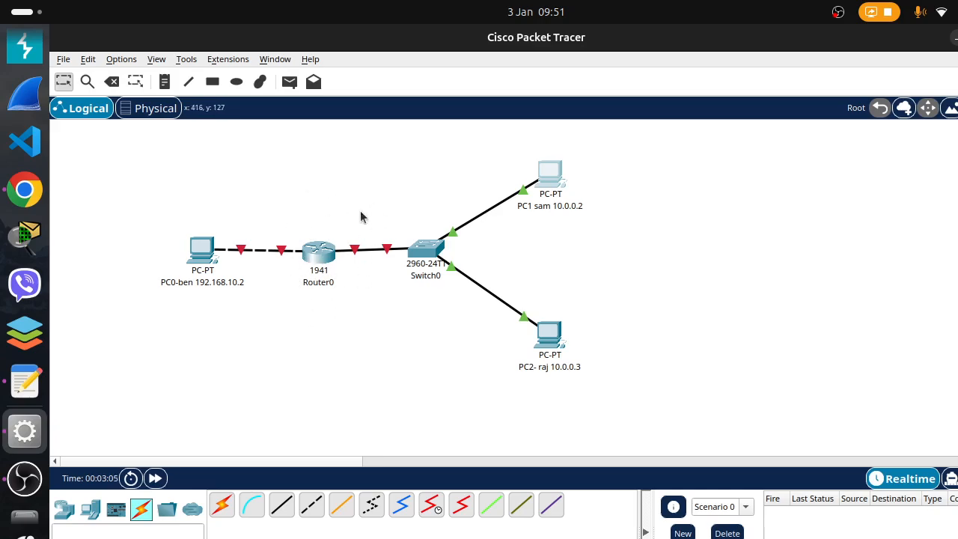
# Open Router0's command line and answer no to the initial configuration dialog to reach the user prompt
pyautogui.click(326, 254)
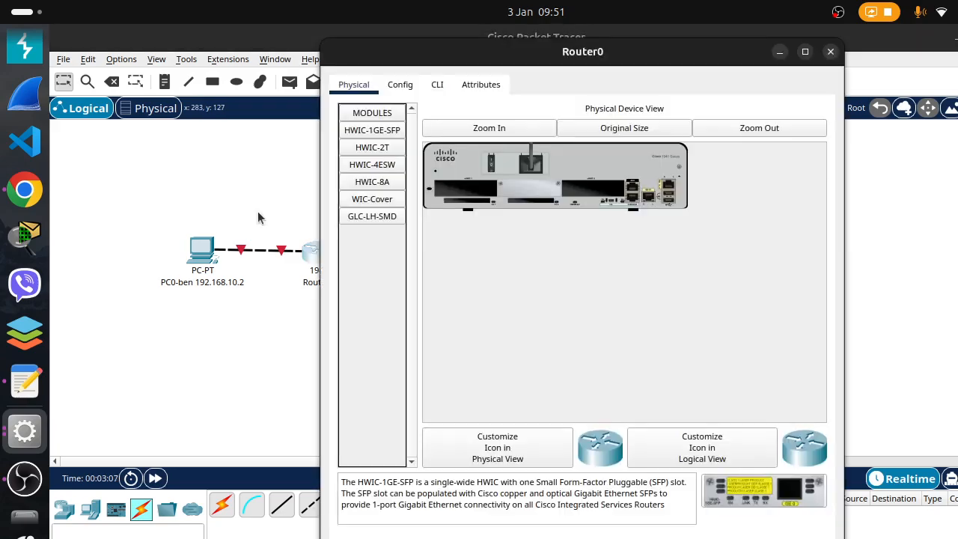
pyautogui.click(439, 85)
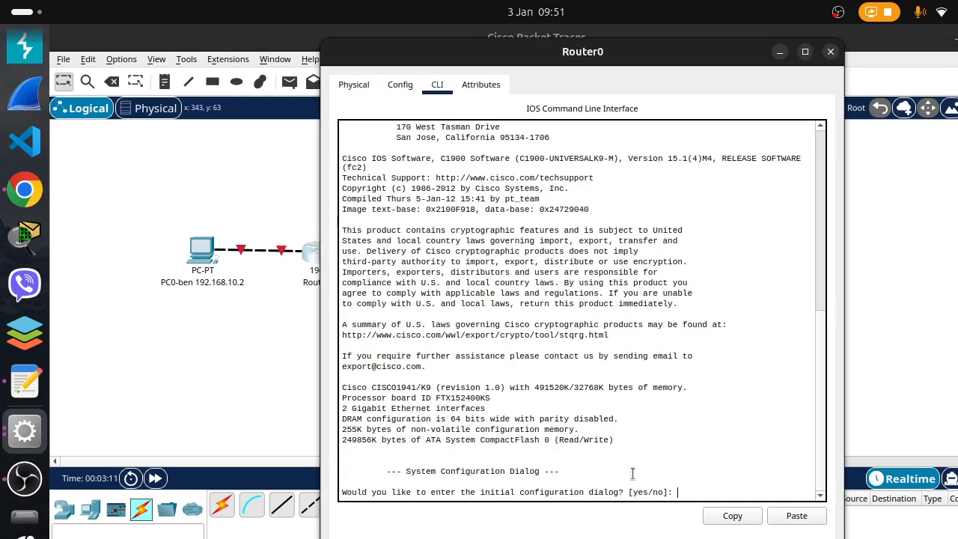
pyautogui.write('no')
pyautogui.press('Return')
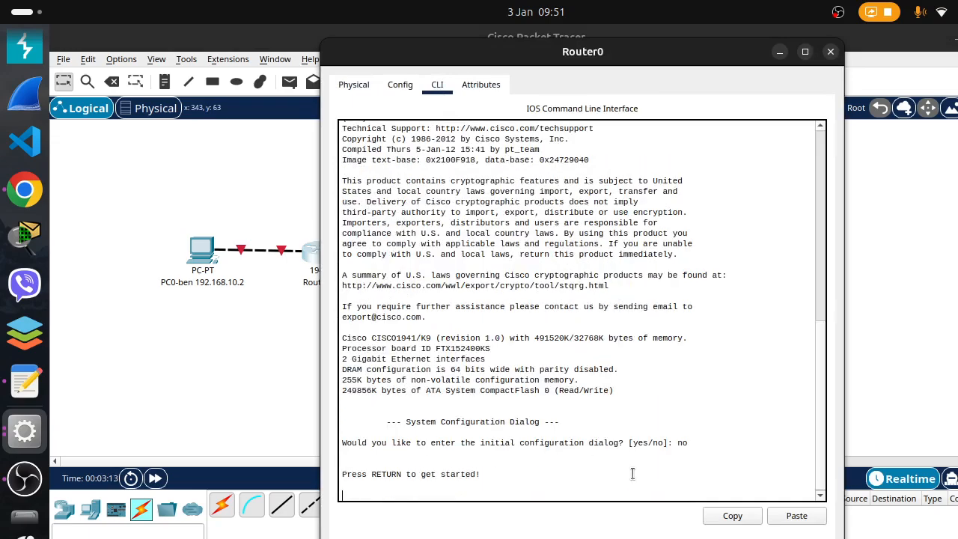
pyautogui.press('Return')
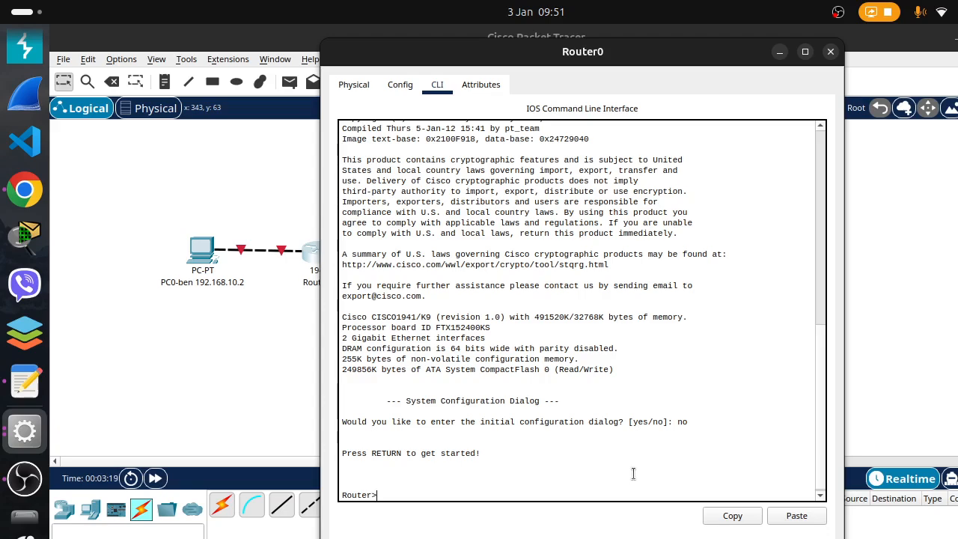
# Enter privileged mode with "en" and global configuration mode with "config t" on Router0
pyautogui.write('en')
pyautogui.press('Return')
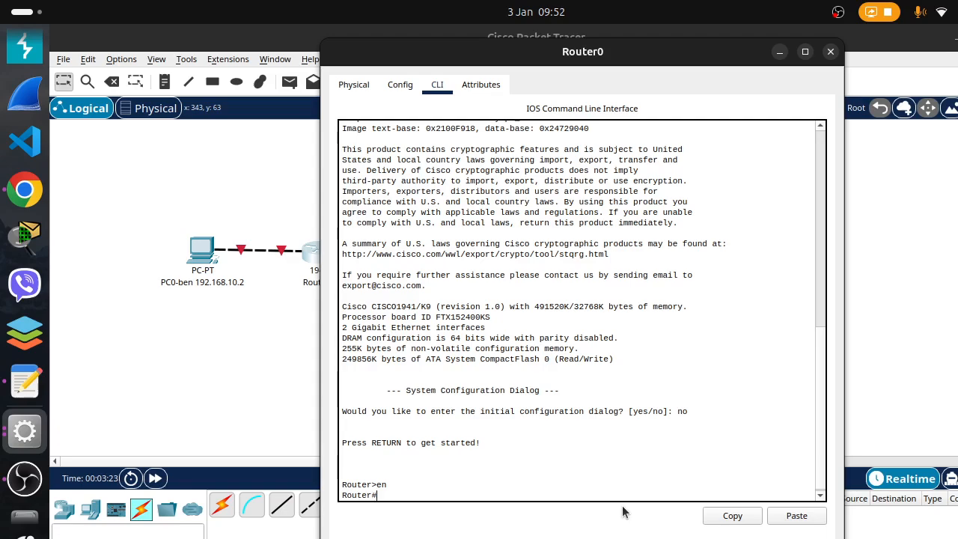
pyautogui.write('con')
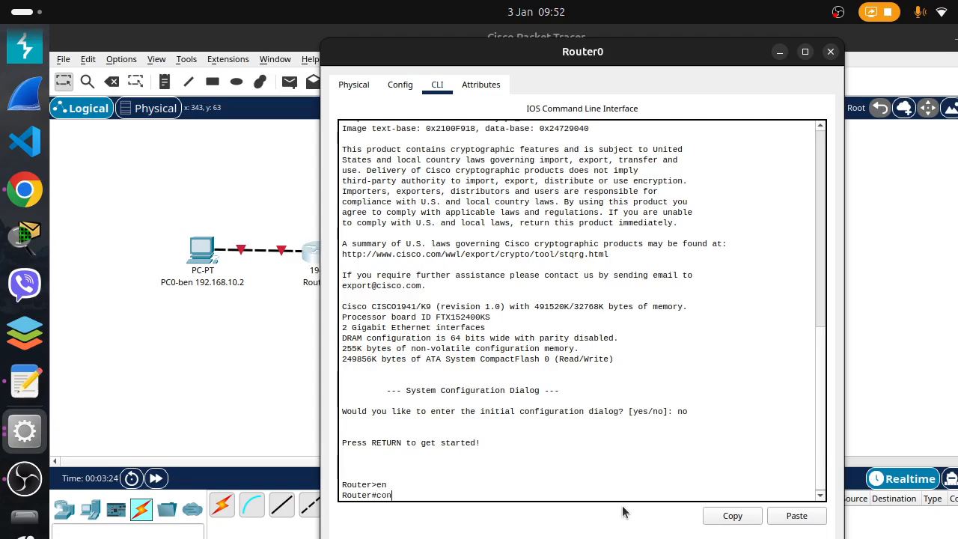
pyautogui.write('fig t')
pyautogui.press('Return')
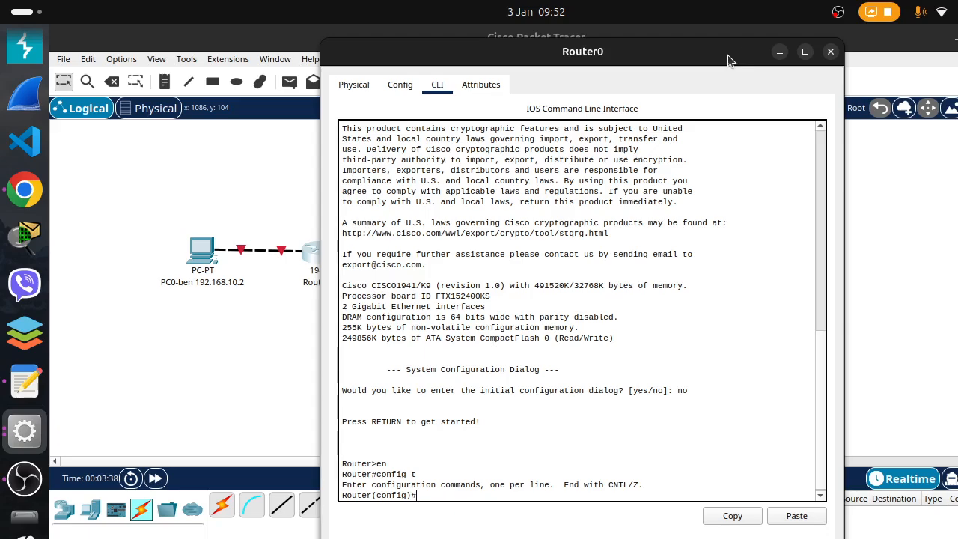
# Check the link between PC0 and Router0 in the topology and return to Router0's command line
pyautogui.click(779, 52)
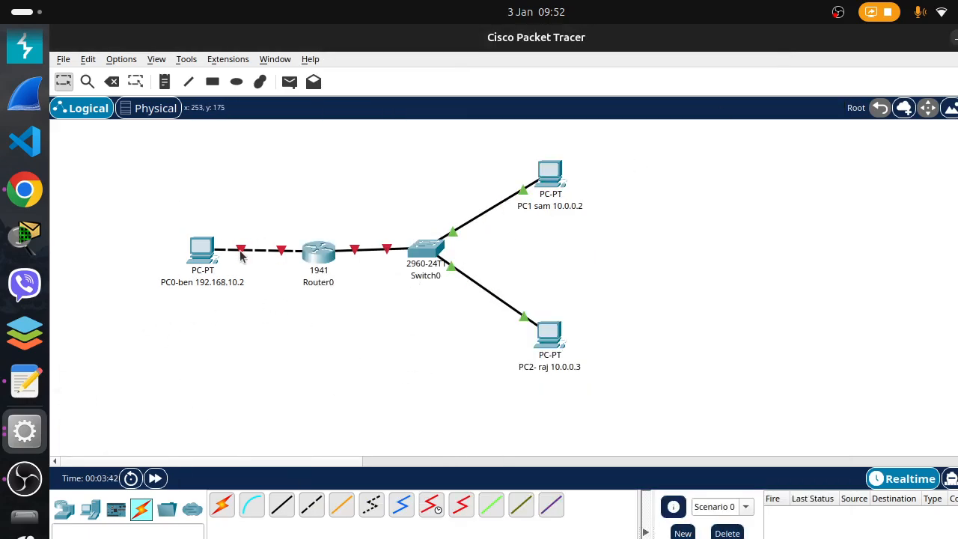
pyautogui.moveTo(240, 256)
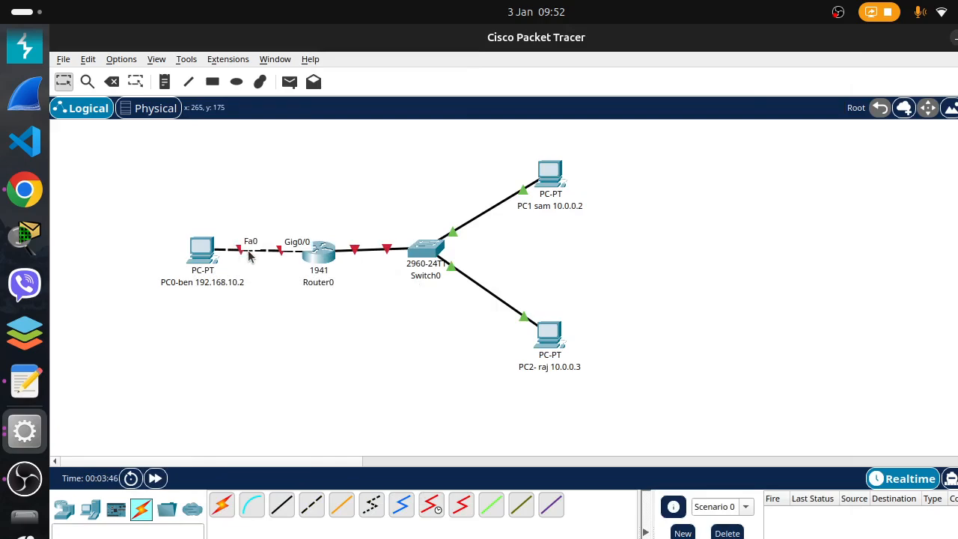
pyautogui.click(24, 430)
pyautogui.click(723, 302)
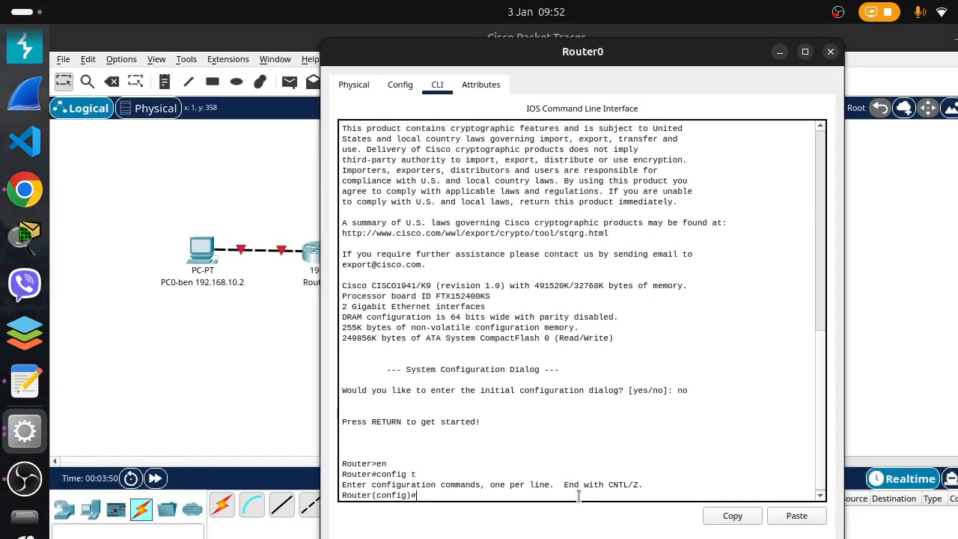
# Try to enter interface configuration mode on Router0 with the command "interface gigabitEthernet 0.0"
pyautogui.write('int')
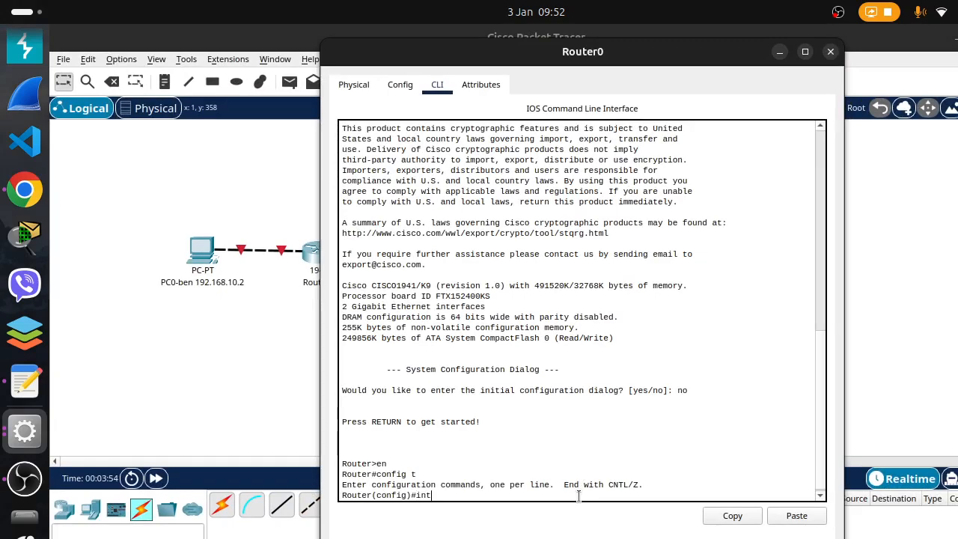
pyautogui.write('erface')
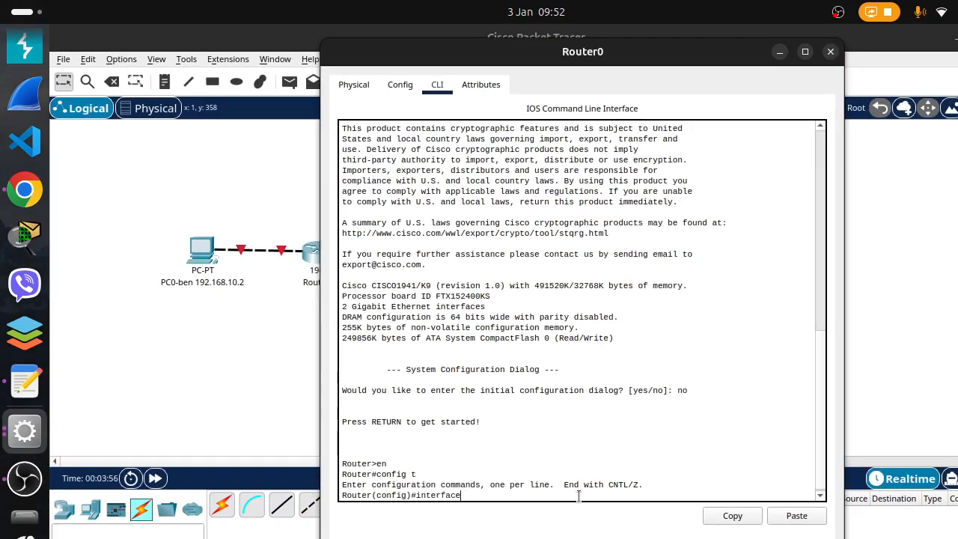
pyautogui.write('vgigabitethernet')
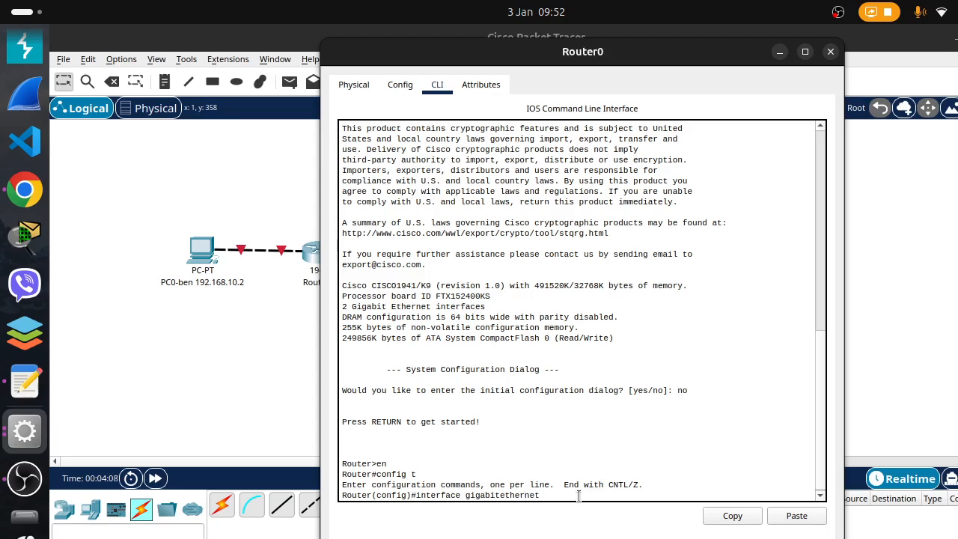
pyautogui.press('Tab')
pyautogui.write('0.0')
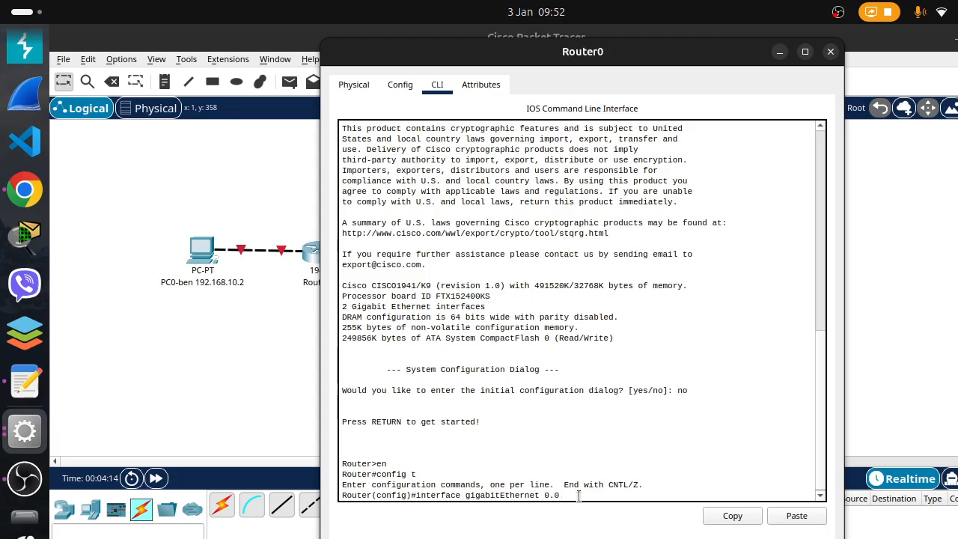
pyautogui.press('Return')
# Recall the interface command and correct its port number to "interface gigabitEthernet 0/0"
pyautogui.press('Up')
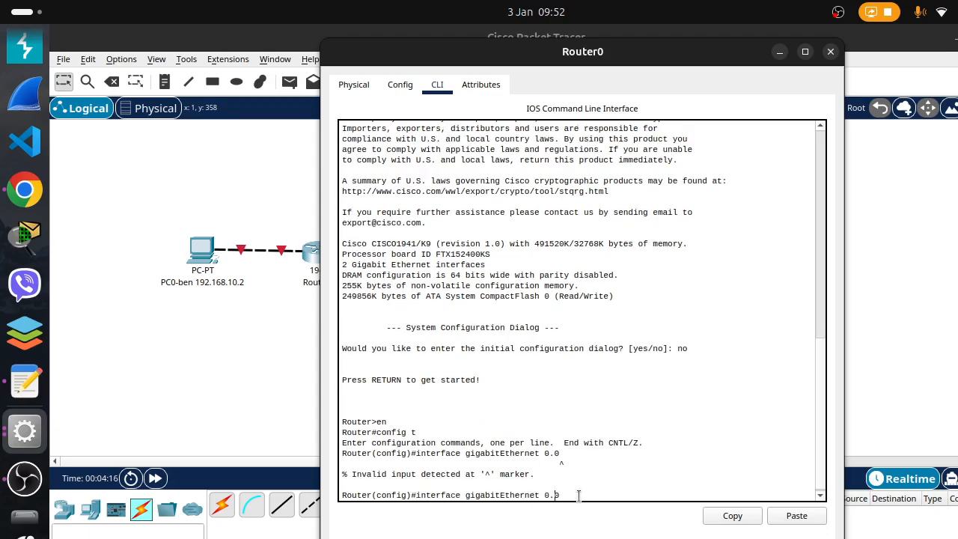
pyautogui.press('BackSpace')
pyautogui.write('/')
pyautogui.press('Return')
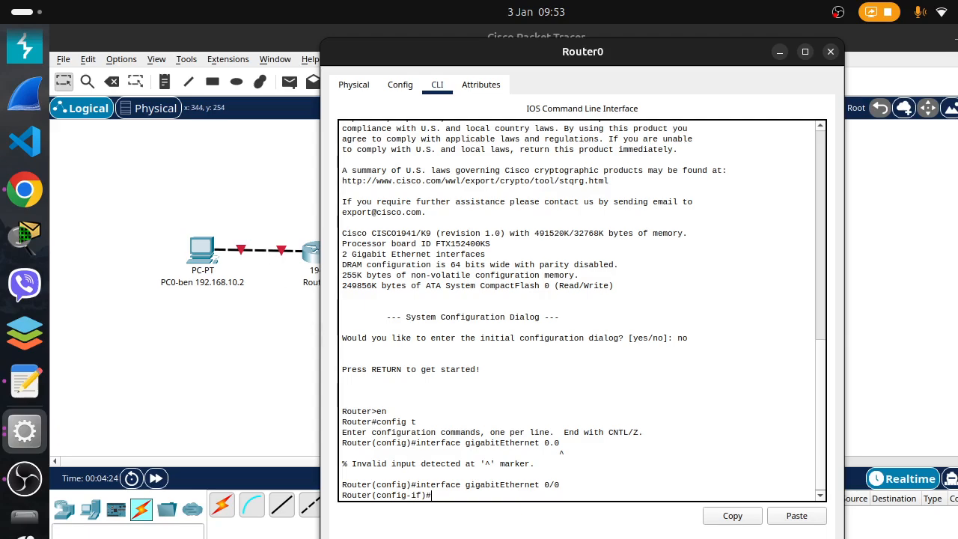
# Shut down the gigabitEthernet 0/0 interface with the "shutdown" command
pyautogui.write('stu')
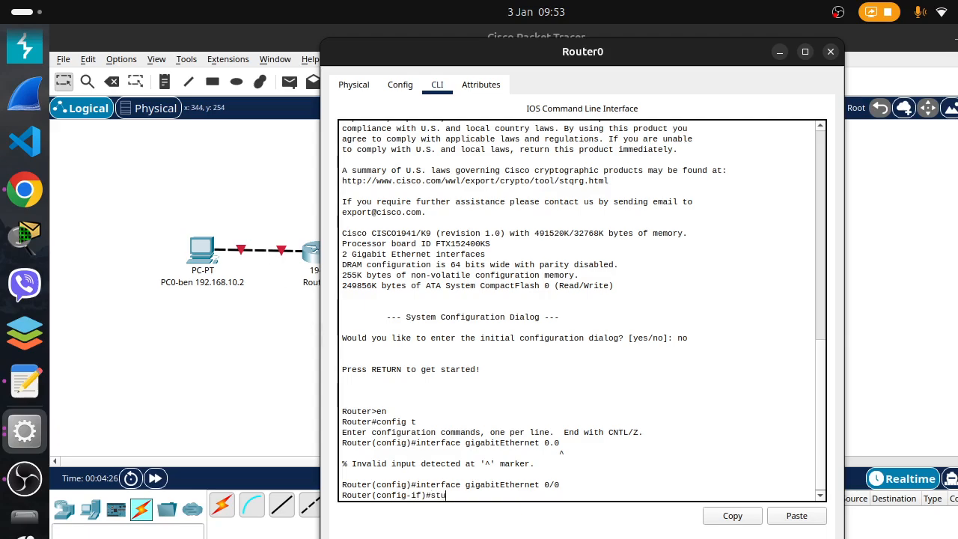
pyautogui.press('BackSpace')
pyautogui.press('BackSpace')
pyautogui.write('hutdown')
pyautogui.press('Return')
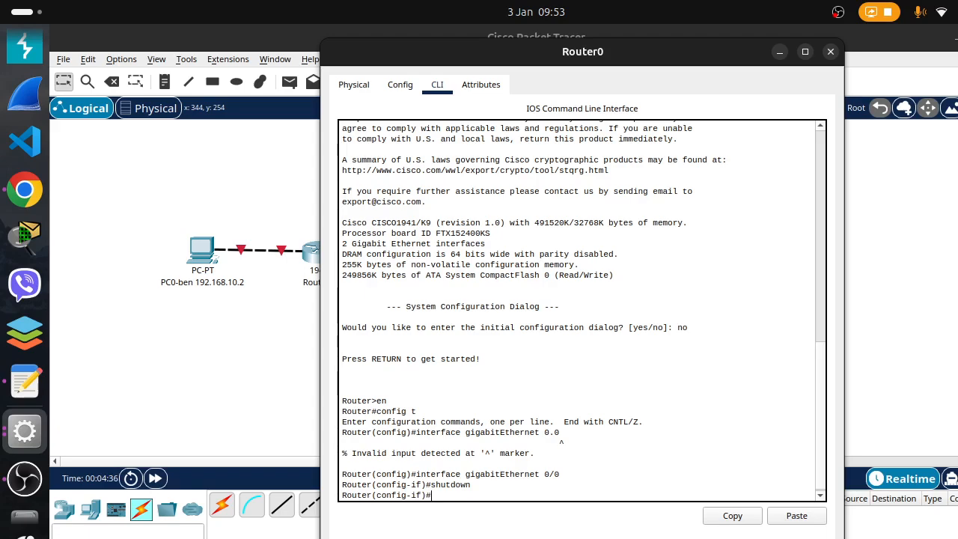
# Try to assign gigabitEthernet 0/0 its address with the command "ip adrress 192.168.10.1 255.255.255.0"
pyautogui.write('ip adre')
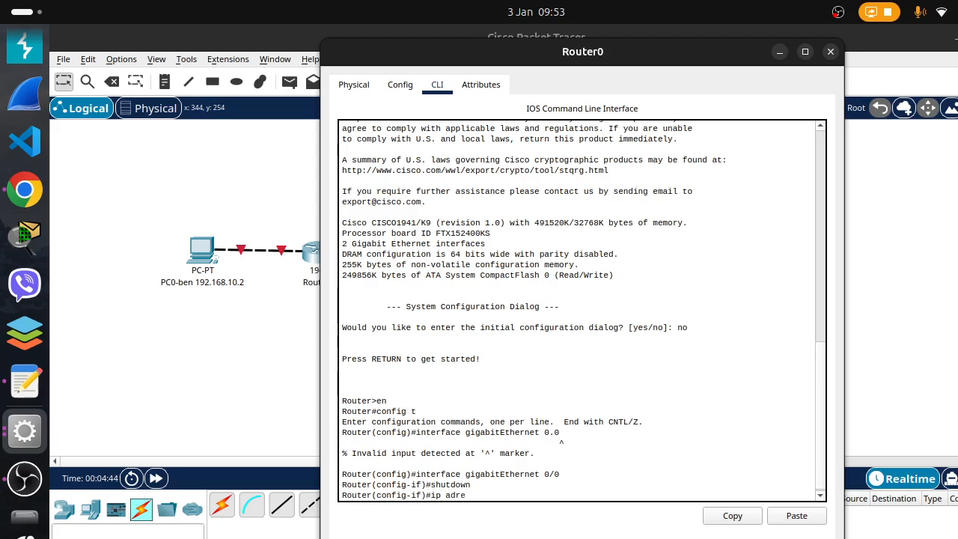
pyautogui.press('BackSpace')
pyautogui.write('ress')
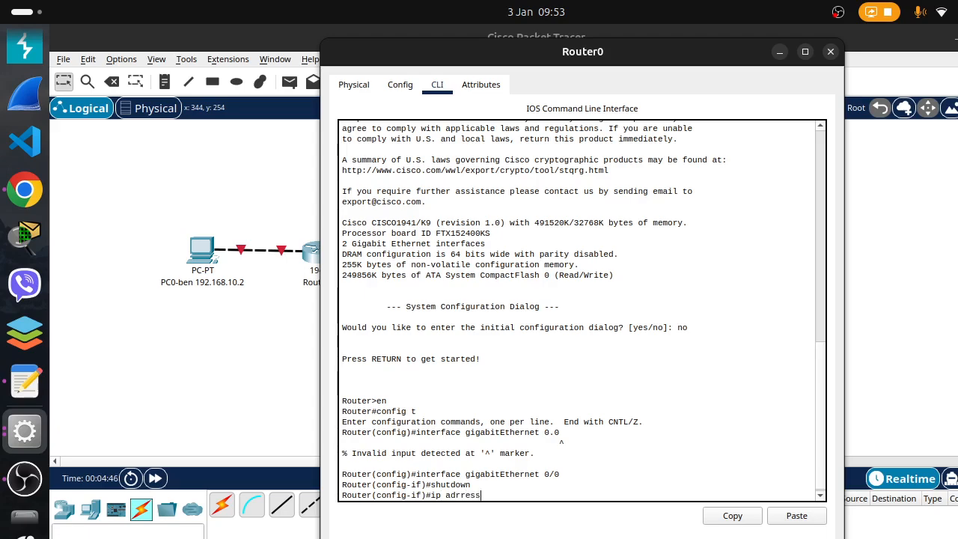
pyautogui.write(' 10.0.0.1')
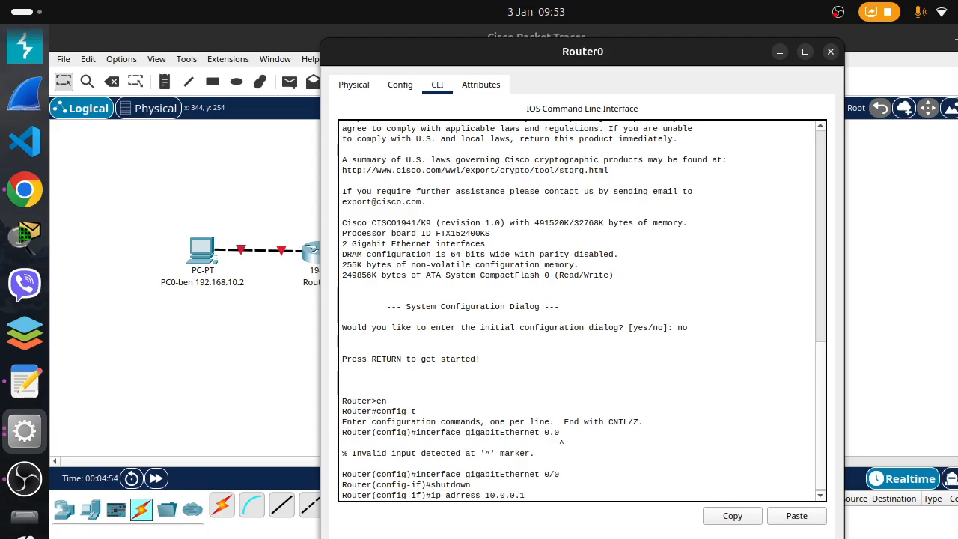
pyautogui.press('BackSpace')
pyautogui.press('BackSpace')
pyautogui.press('BackSpace')
pyautogui.press('BackSpace')
pyautogui.press('BackSpace')
pyautogui.press('BackSpace')
pyautogui.press('BackSpace')
pyautogui.press('BackSpace')
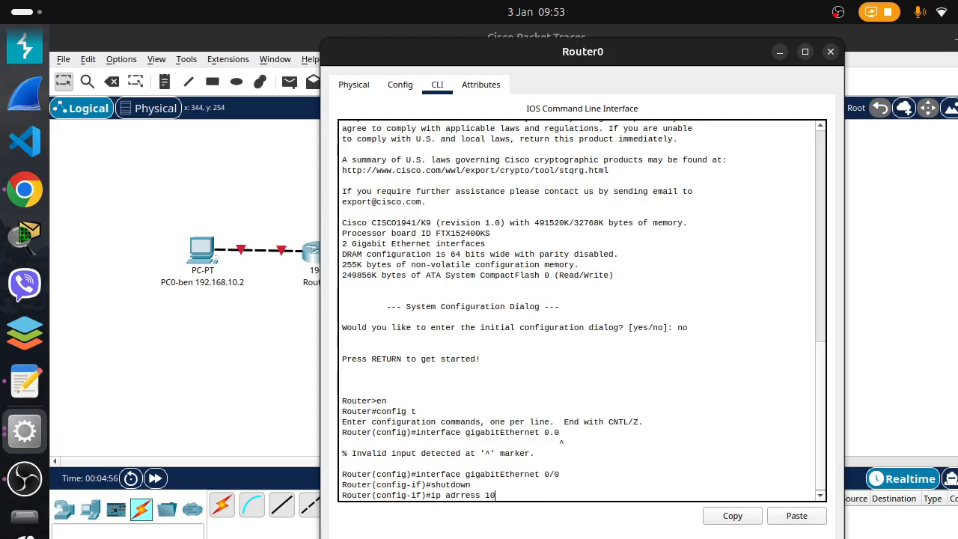
pyautogui.write('92.16')
pyautogui.write('8')
pyautogui.write('.1')
pyautogui.write('0.1')
pyautogui.write(' 255')
pyautogui.write('.255.2')
pyautogui.write('55.255.0')
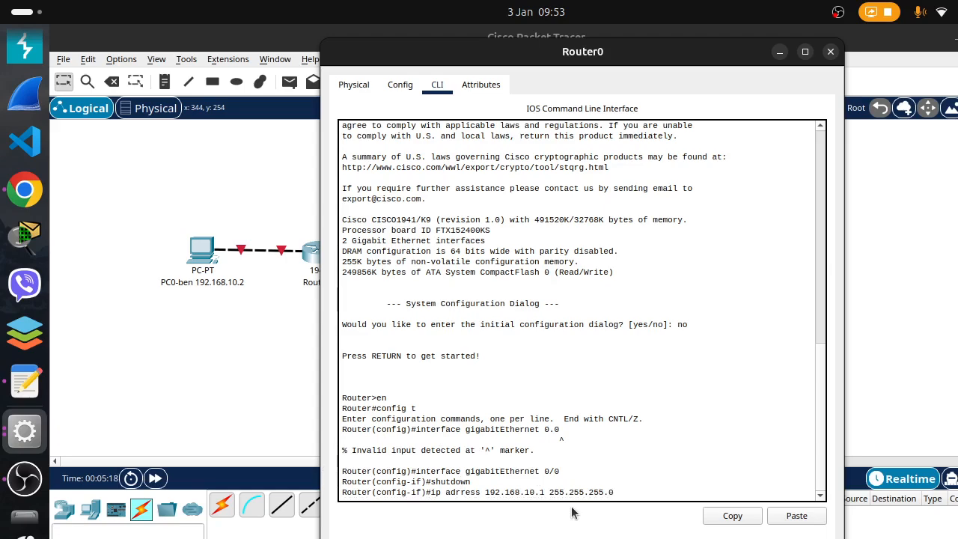
pyautogui.press('Return')
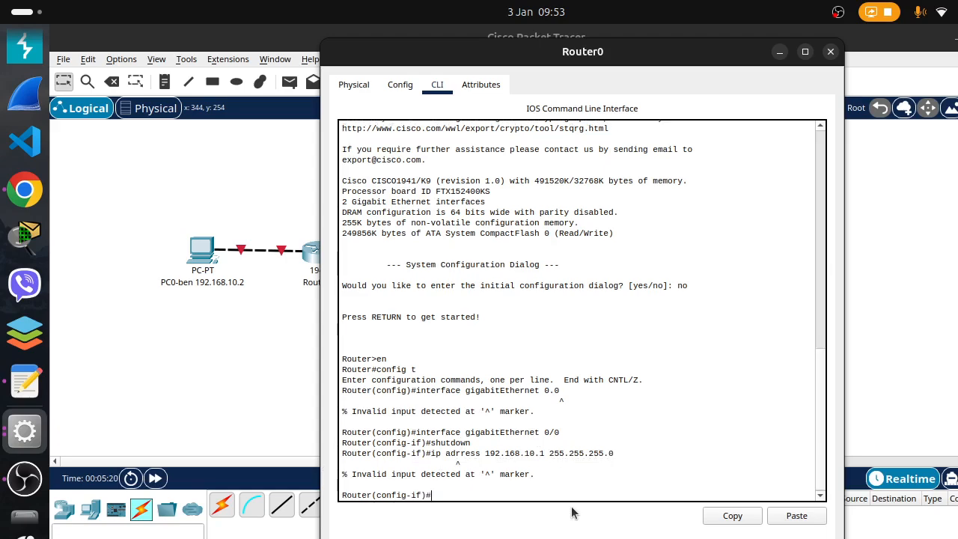
# Recall the address command and correct its spelling to run "ip address 192.168.10.1 255.255.255.0"
pyautogui.press('Up')
pyautogui.press('Left')
pyautogui.press('Left')
pyautogui.press('Left')
pyautogui.press('Left')
pyautogui.press('Left')
pyautogui.press('Left')
pyautogui.press('Left')
pyautogui.press('Left')
pyautogui.press('Left')
pyautogui.press('Left')
pyautogui.press('Left')
pyautogui.press('Left')
pyautogui.press('Left')
pyautogui.press('Left')
pyautogui.press('Left')
pyautogui.press('Left')
pyautogui.press('Left')
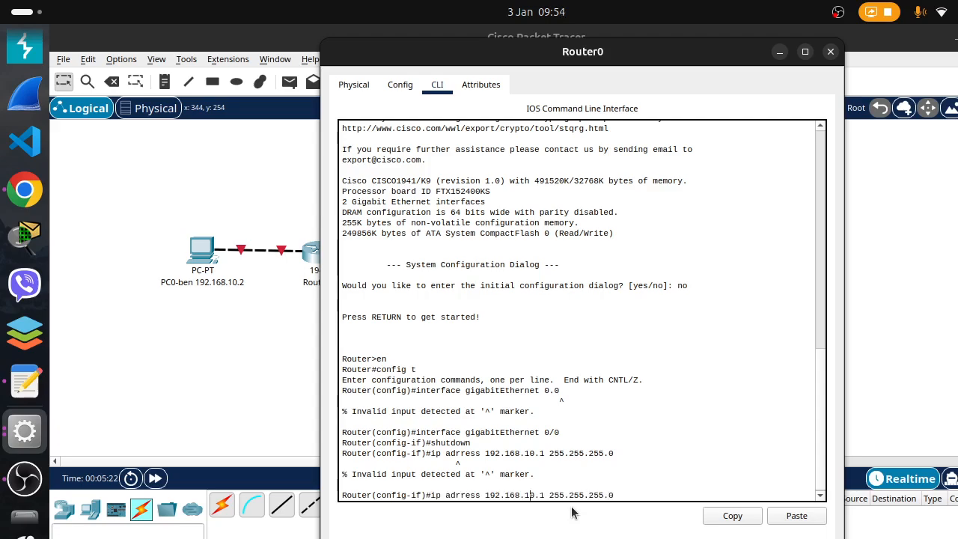
pyautogui.press('BackSpace')
pyautogui.write('d')
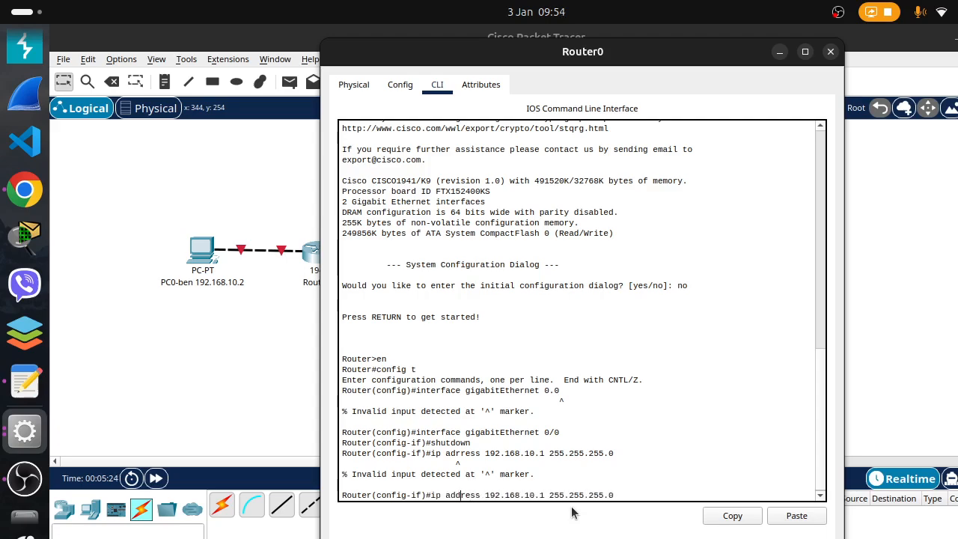
pyautogui.press('Return')
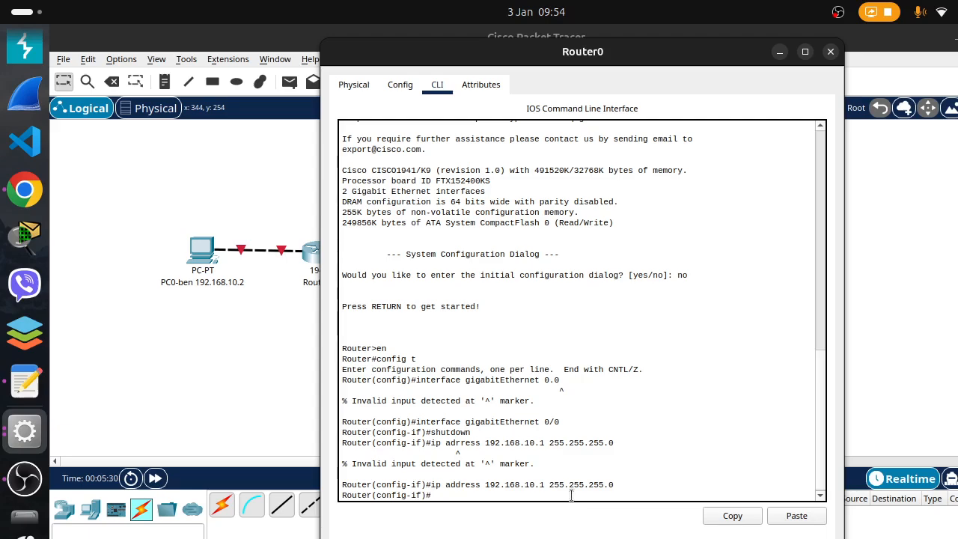
# Enable the gigabitEthernet 0/0 interface with "no shutdown" and return to a clean prompt
pyautogui.write('no shutdown')
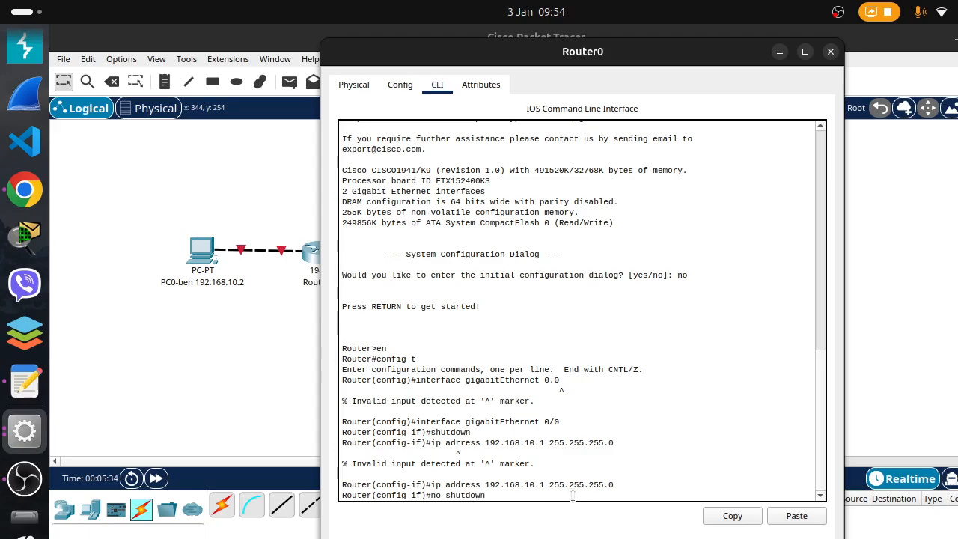
pyautogui.press('Return')
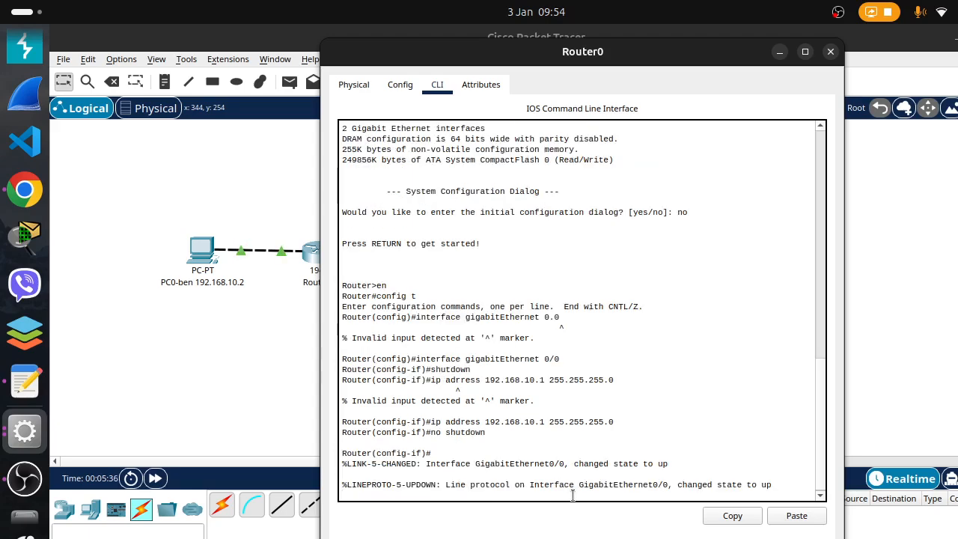
pyautogui.press('Return')
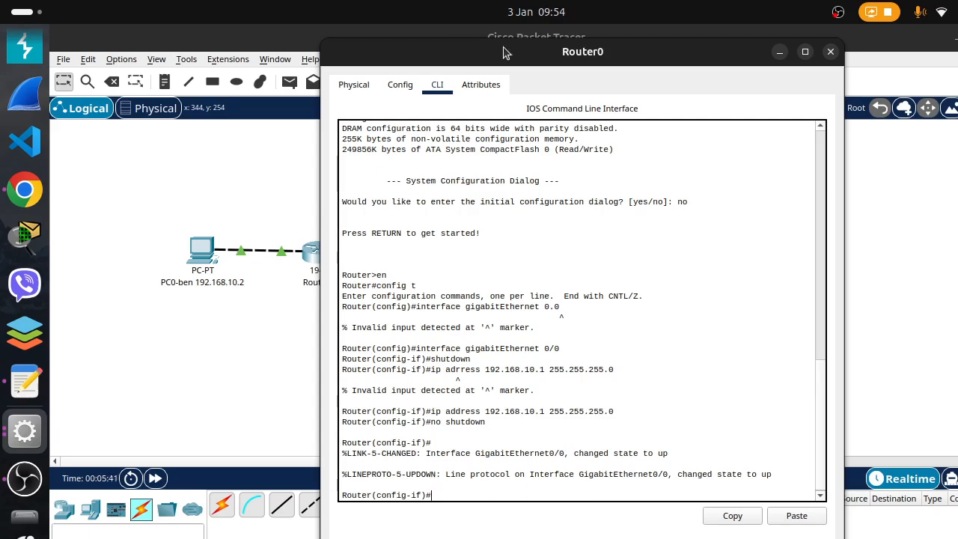
# Move the Router0 window aside to check the topology against address 192.168.10.1, and exit interface configuration mode
pyautogui.moveTo(504, 53); pyautogui.dragTo(631, 52)
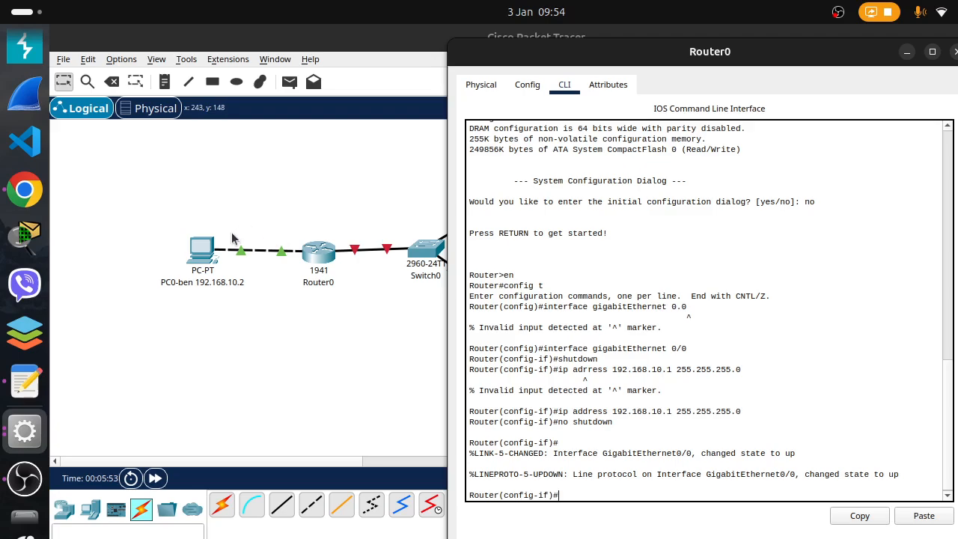
pyautogui.scroll(-1, 514, 366)
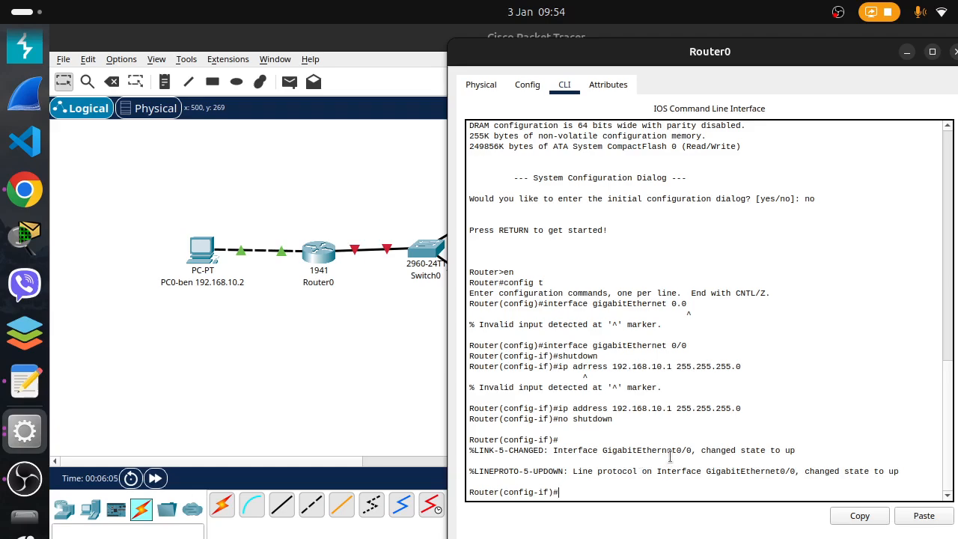
pyautogui.moveTo(611, 367); pyautogui.dragTo(671, 367)
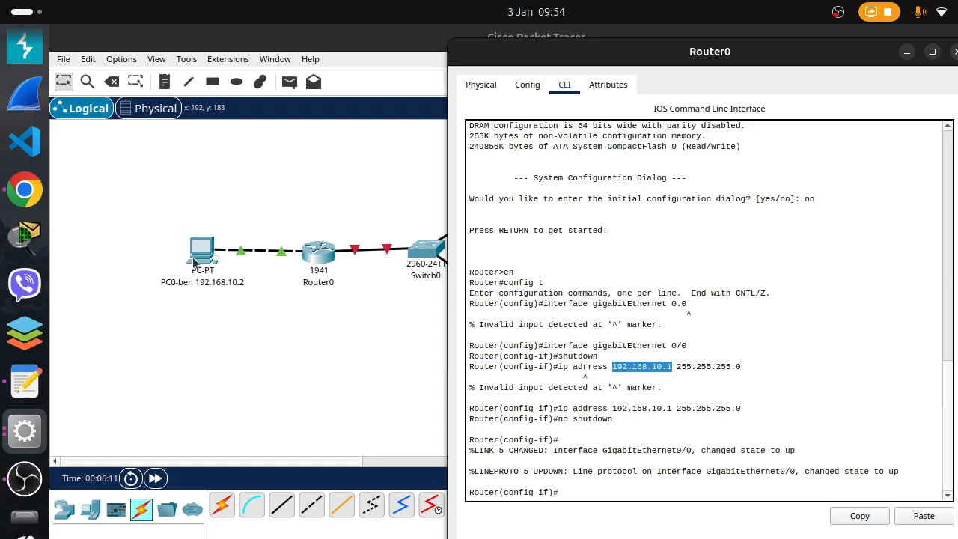
pyautogui.click(605, 483)
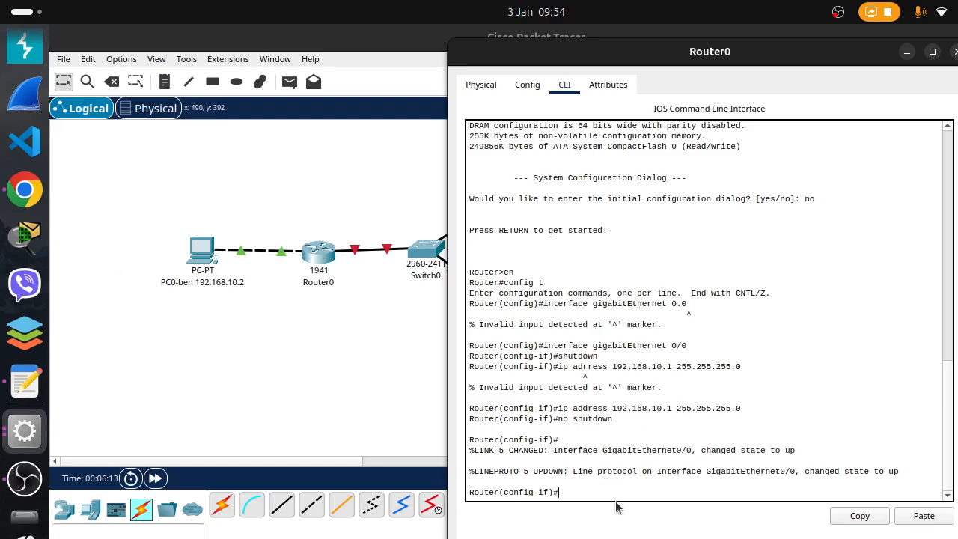
pyautogui.write('exit')
pyautogui.press('Return')
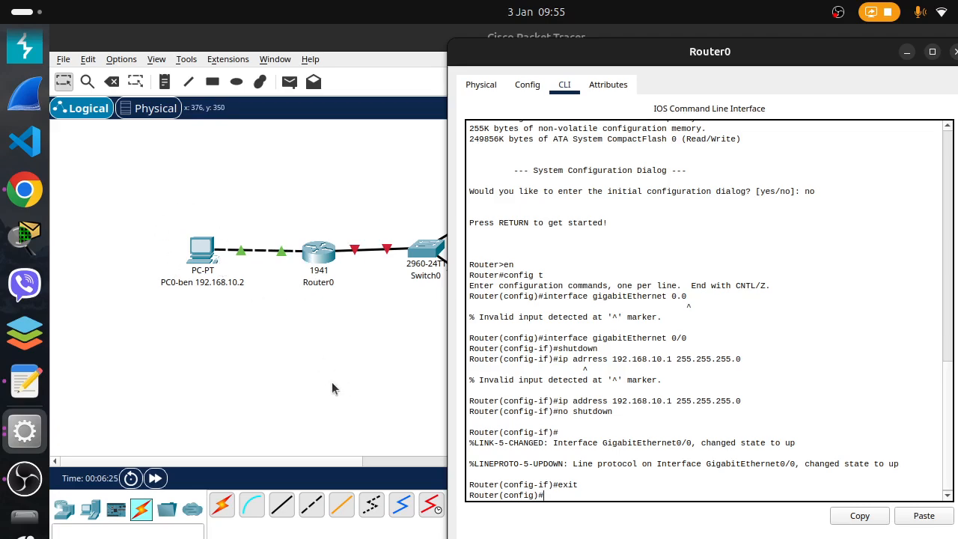
# Enter interface configuration mode for gigabitEthernet 0/1 by reusing the earlier interface command with the port number changed
pyautogui.write('in')
pyautogui.write('er')
pyautogui.press('BackSpace')
pyautogui.press('BackSpace')
pyautogui.write('terfa')
pyautogui.press('BackSpace')
pyautogui.press('BackSpace')
pyautogui.press('BackSpace')
pyautogui.press('BackSpace')
pyautogui.press('BackSpace')
pyautogui.press('BackSpace')
pyautogui.press('BackSpace')
pyautogui.press('Up')
pyautogui.press('Up')
pyautogui.press('Up')
pyautogui.press('Up')
pyautogui.press('Up')
pyautogui.press('Up')
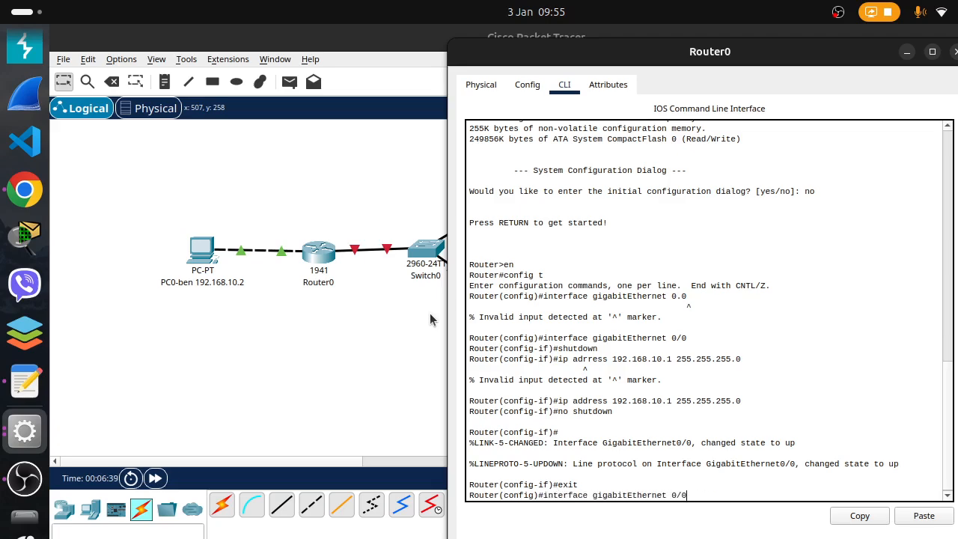
pyautogui.press('BackSpace')
pyautogui.write('1')
pyautogui.press('Return')
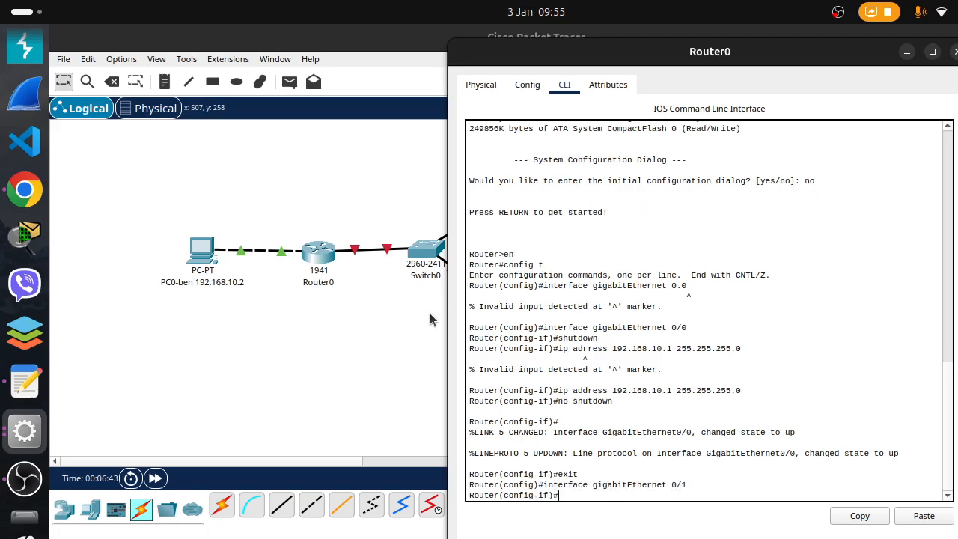
# Shut down the gigabitEthernet 0/1 interface with the "shutdown" command
pyautogui.write('no')
pyautogui.press('BackSpace')
pyautogui.press('BackSpace')
pyautogui.write('shutdown')
pyautogui.press('Return')
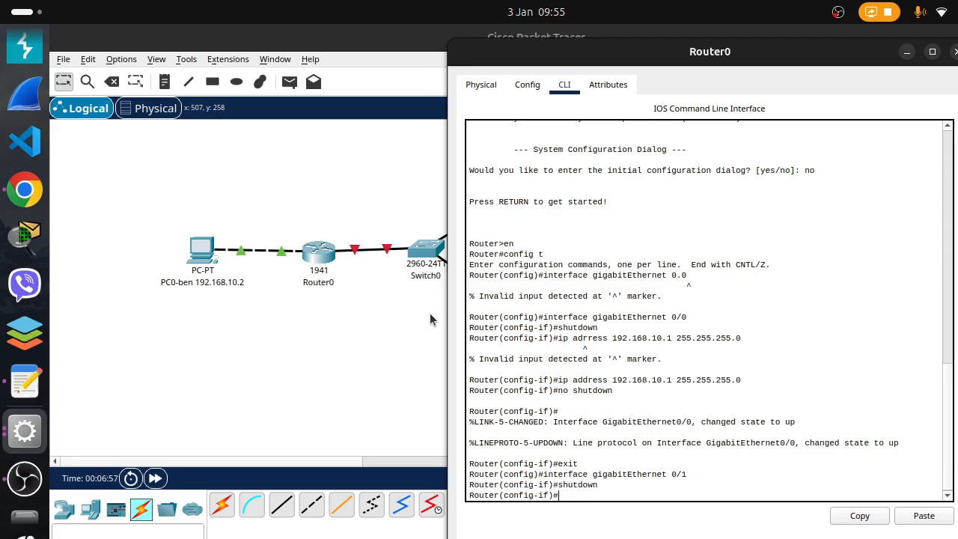
# Assign gigabitEthernet 0/1 the address 10.0.0.1 with mask 255.0.0.0 by editing the recalled "ip address" command
pyautogui.press('Up')
pyautogui.press('Up')
pyautogui.press('Up')
pyautogui.press('Up')
pyautogui.press('Up')
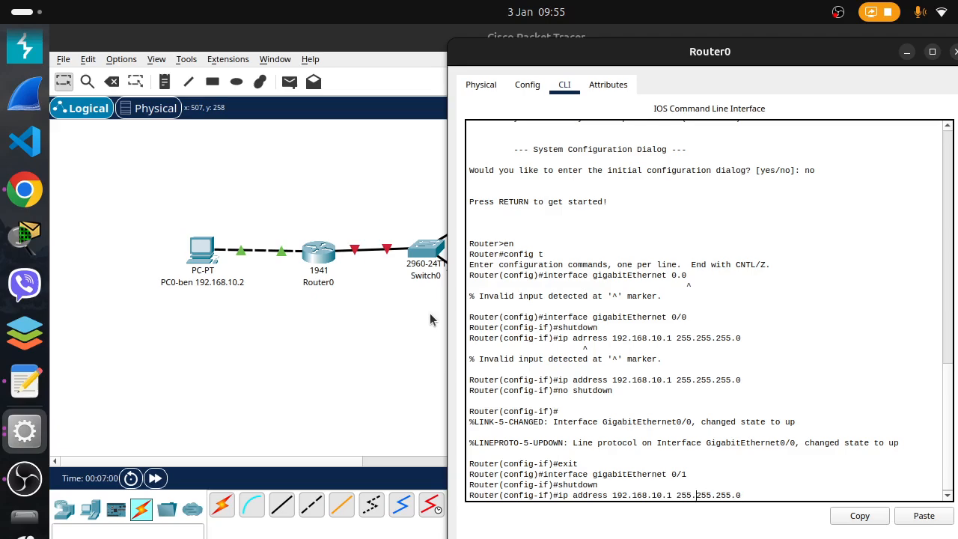
pyautogui.press('Left')
pyautogui.press('Left')
pyautogui.press('Left')
pyautogui.press('Right')
pyautogui.press('Right')
pyautogui.press('Right')
pyautogui.press('BackSpace')
pyautogui.press('BackSpace')
pyautogui.press('BackSpace')
pyautogui.press('BackSpace')
pyautogui.press('BackSpace')
pyautogui.press('BackSpace')
pyautogui.press('BackSpace')
pyautogui.press('BackSpace')
pyautogui.press('BackSpace')
pyautogui.press('BackSpace')
pyautogui.press('BackSpace')
pyautogui.press('BackSpace')
pyautogui.press('BackSpace')
pyautogui.press('BackSpace')
pyautogui.press('BackSpace')
pyautogui.press('BackSpace')
pyautogui.press('BackSpace')
pyautogui.press('BackSpace')
pyautogui.press('BackSpace')
pyautogui.press('BackSpace')
pyautogui.press('BackSpace')
pyautogui.press('BackSpace')
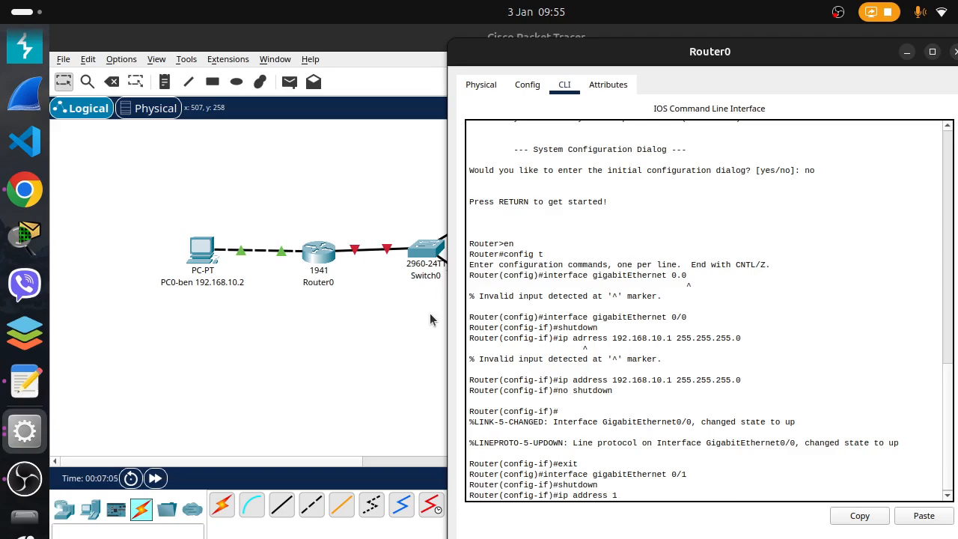
pyautogui.write('0.0.0.1 255.0.0.0')
pyautogui.press('Return')
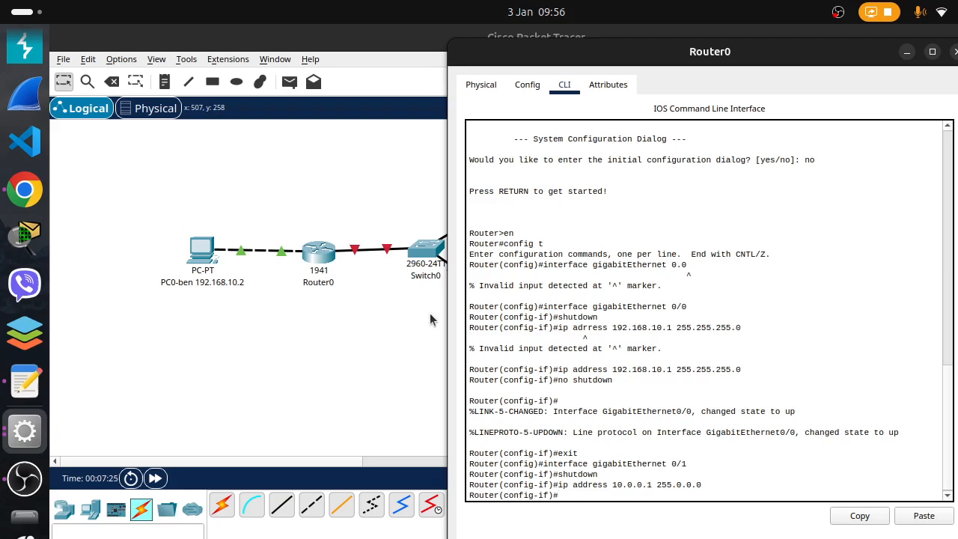
# Enable the gigabitEthernet 0/1 interface with the "no shutdown" command
pyautogui.write('no shutdown')
pyautogui.press('Return')
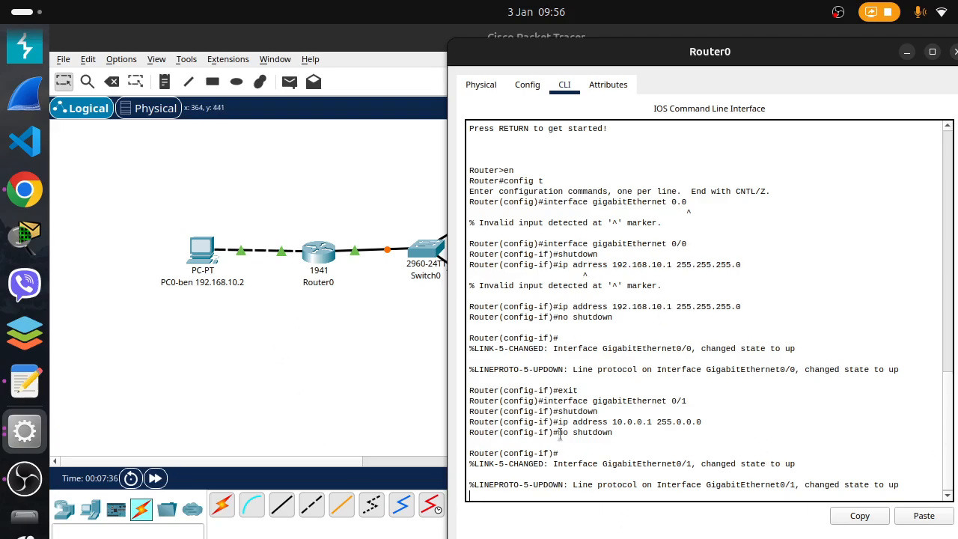
# Leave interface and global configuration modes with two "exit" commands and close the Router0 window
pyautogui.scroll(-1, 560, 434)
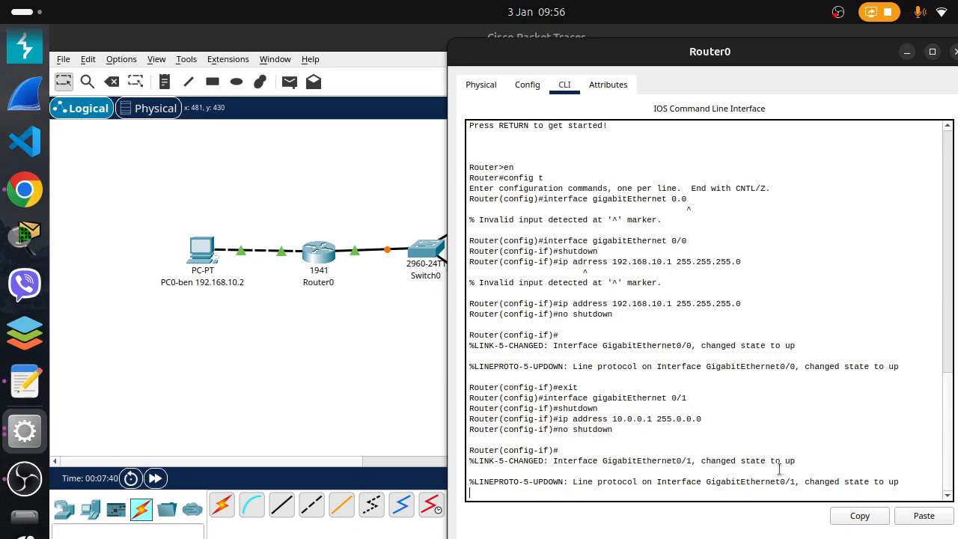
pyautogui.press('Return')
pyautogui.press('Return')
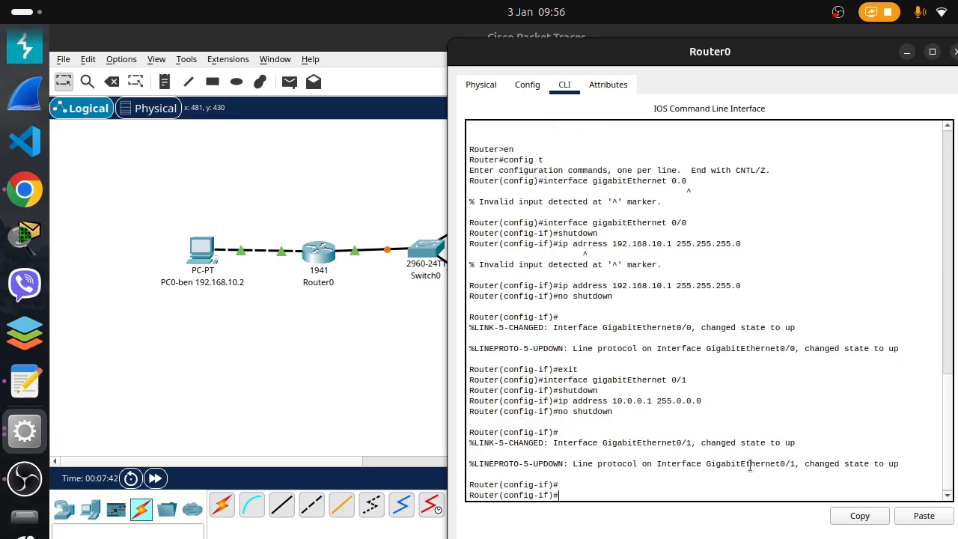
pyautogui.write('exit')
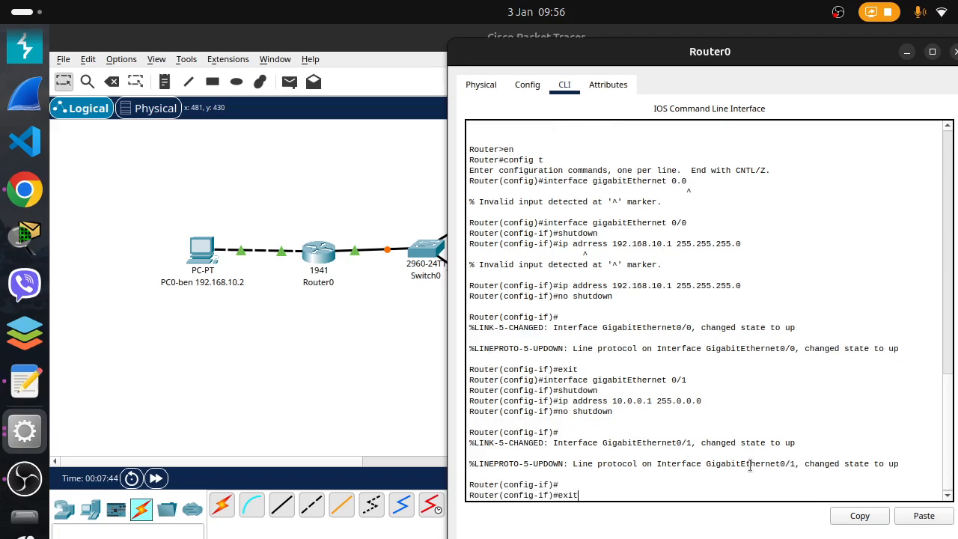
pyautogui.press('Return')
pyautogui.write('exit')
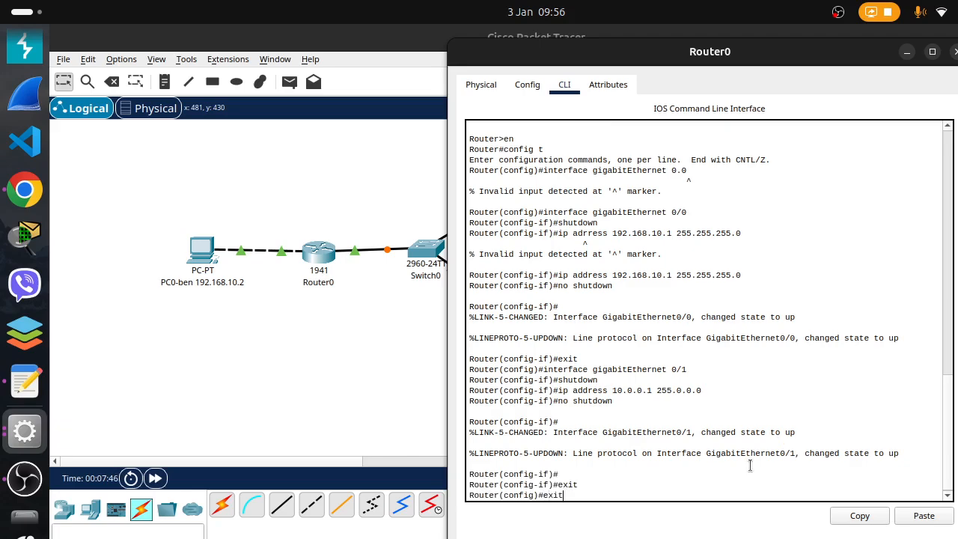
pyautogui.press('Return')
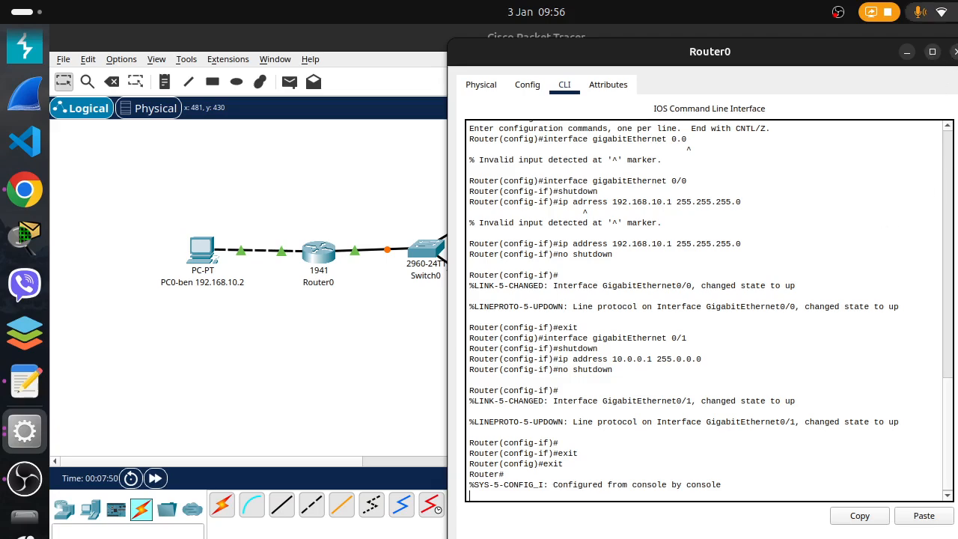
pyautogui.click(953, 58)
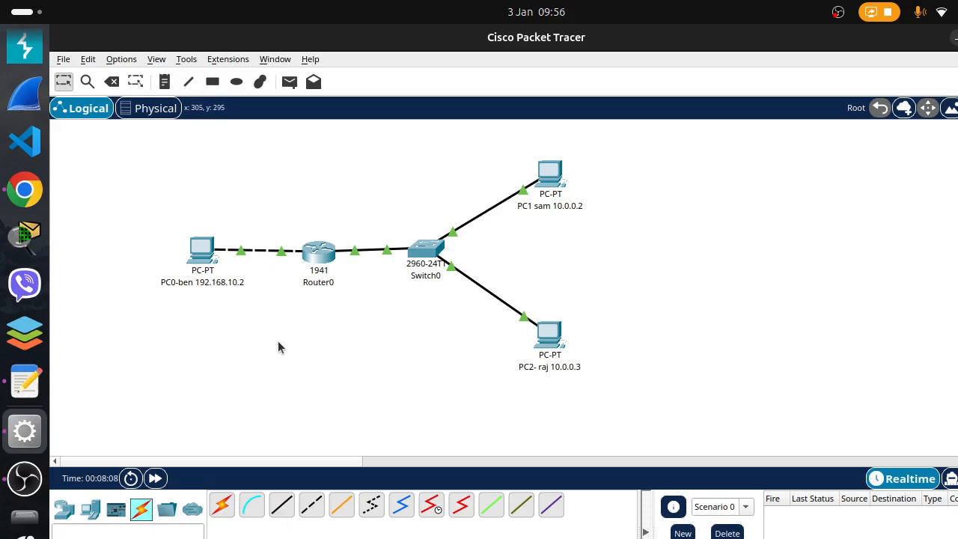
# Reopen the Router0 command line and end the privileged console session with the "exit" command
pyautogui.click(321, 259)
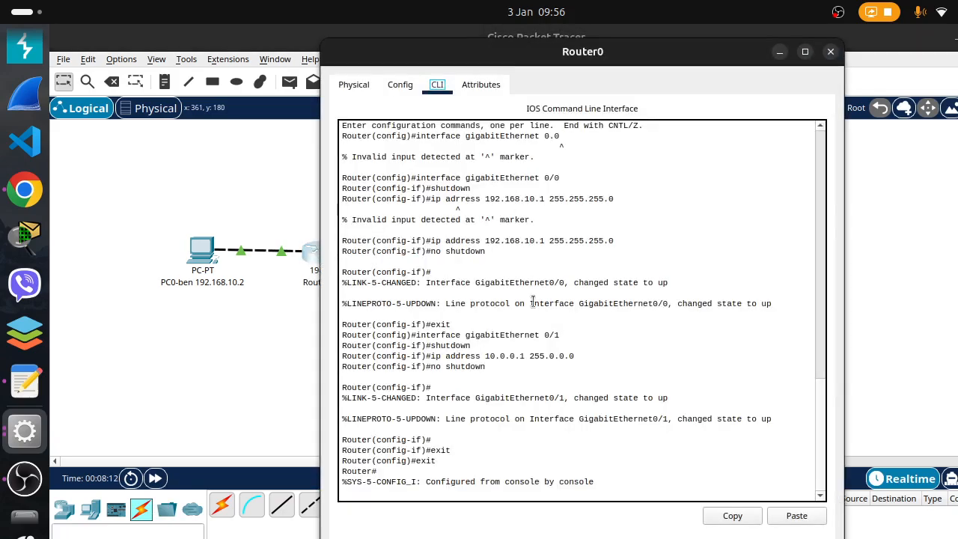
pyautogui.press('Return')
pyautogui.press('Return')
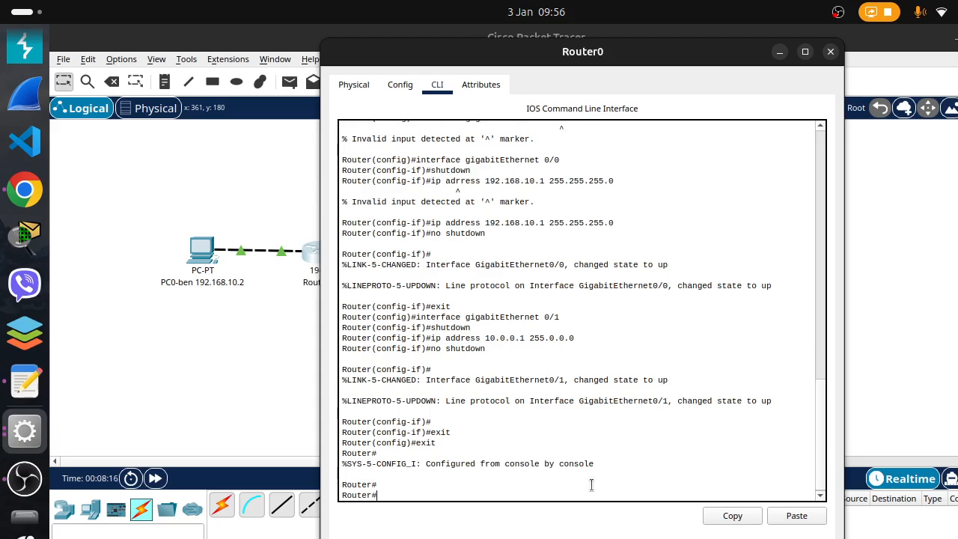
pyautogui.write('exit')
pyautogui.press('Return')
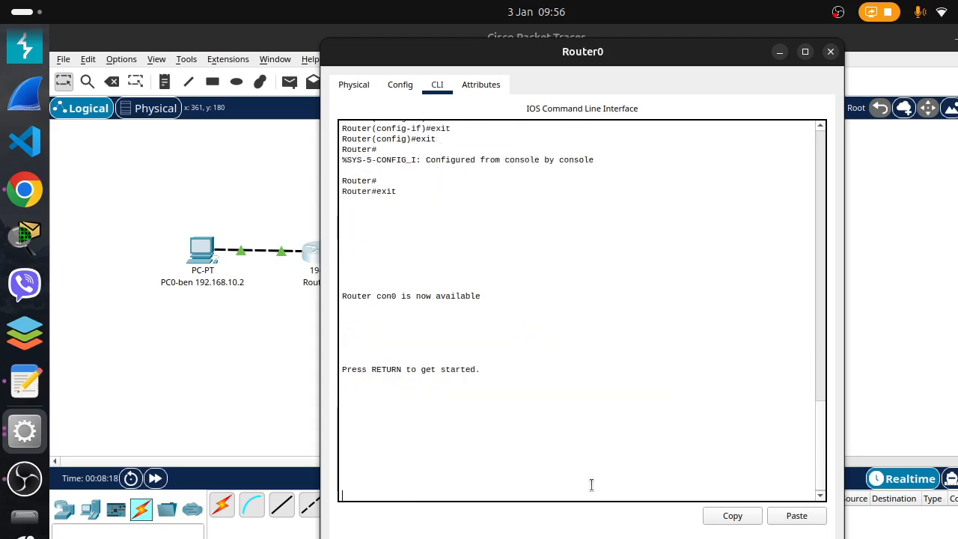
# Start a new console session and enter global configuration mode with the "en" and "config t" commands
pyautogui.press('Return')
pyautogui.write('en')
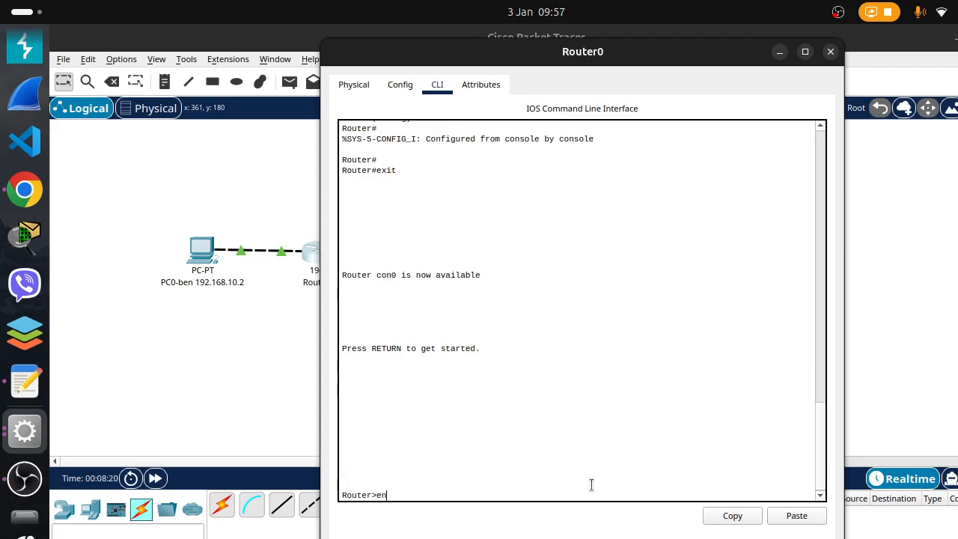
pyautogui.press('Return')
pyautogui.write('c')
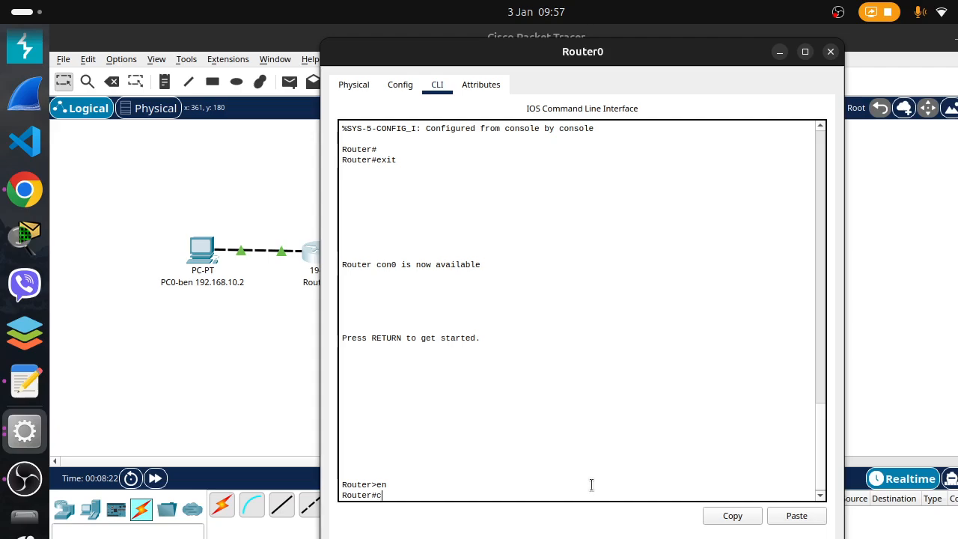
pyautogui.write('onfi')
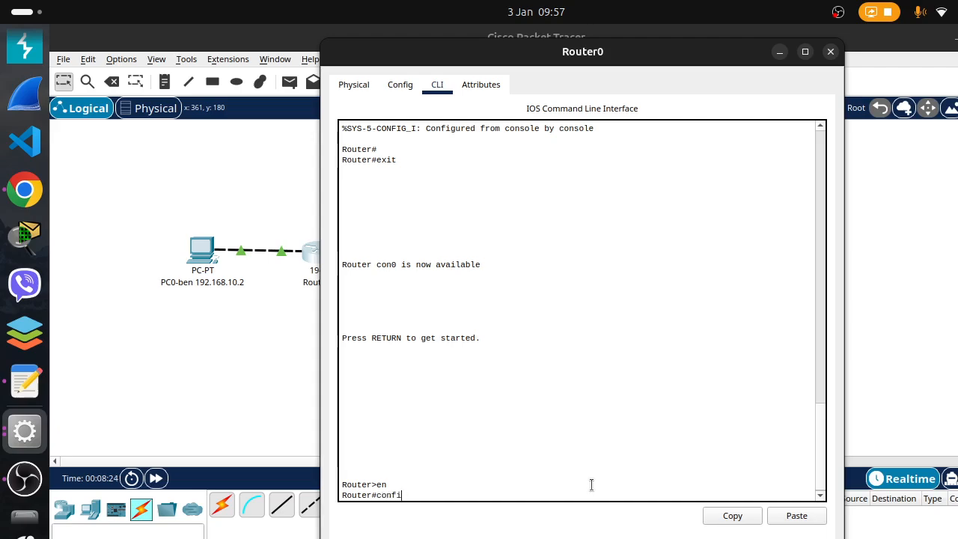
pyautogui.write('tg t')
pyautogui.press('Return')
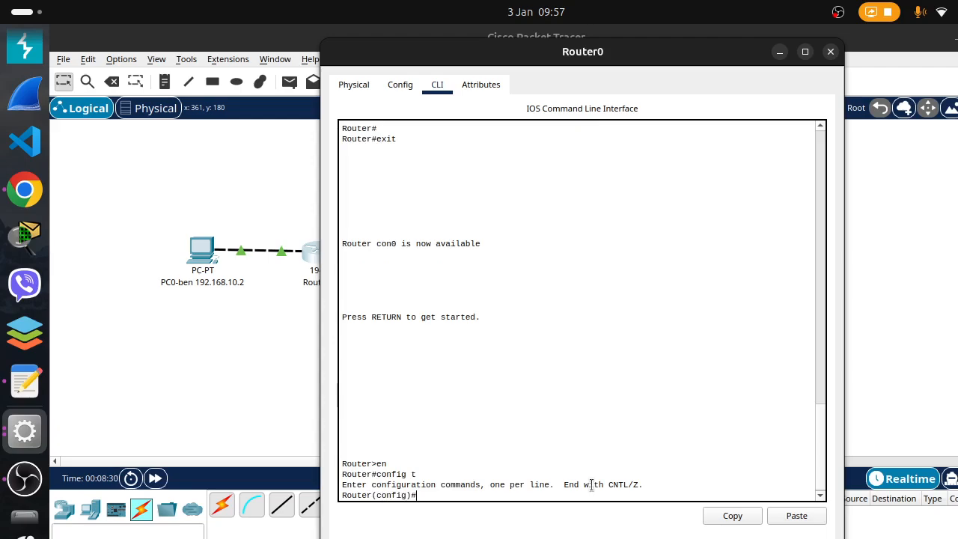
# Check the PC addresses in the topology and add the entry "access-list 1 deny host 10.0.0.2" on Router0
pyautogui.click(780, 51)
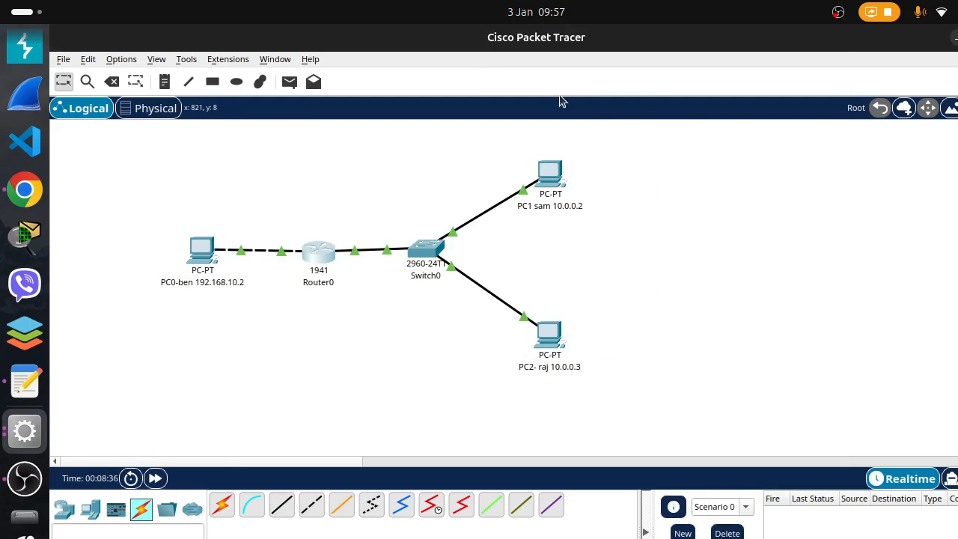
pyautogui.click(6, 436)
pyautogui.click(688, 330)
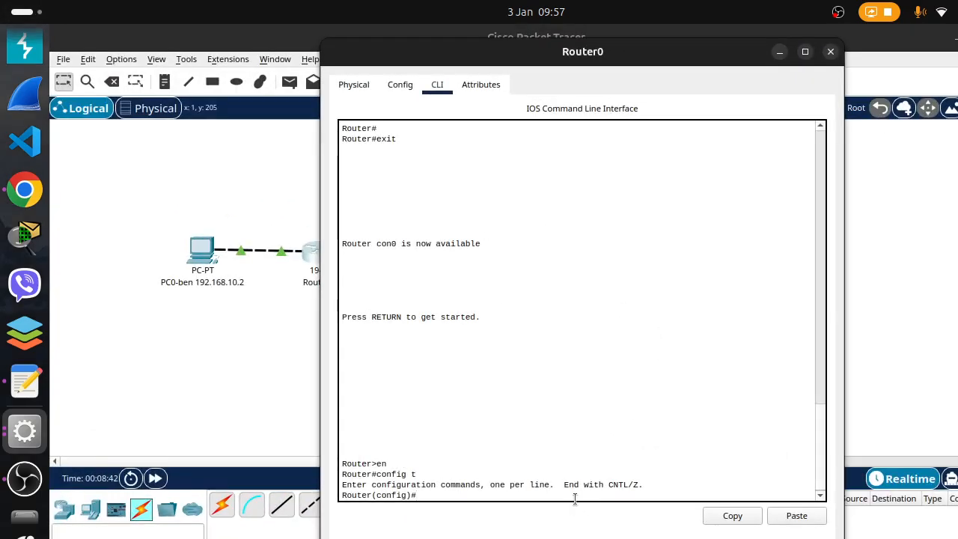
pyautogui.write('acces')
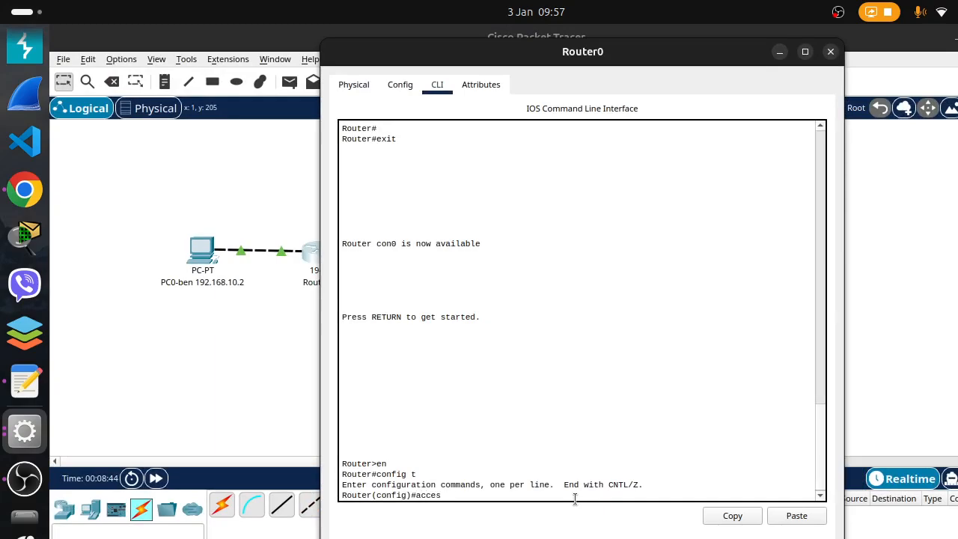
pyautogui.write('s-list')
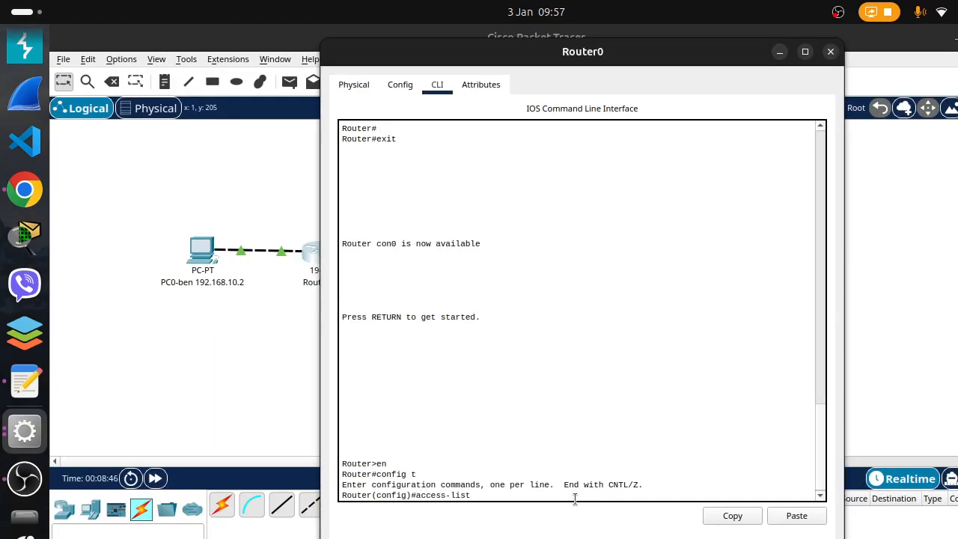
pyautogui.write(' 1')
pyautogui.moveTo(482, 496); pyautogui.dragTo(416, 496)
pyautogui.click(414, 495)
pyautogui.write('eny')
pyautogui.press('BackSpace')
pyautogui.press('BackSpace')
pyautogui.write('ny ')
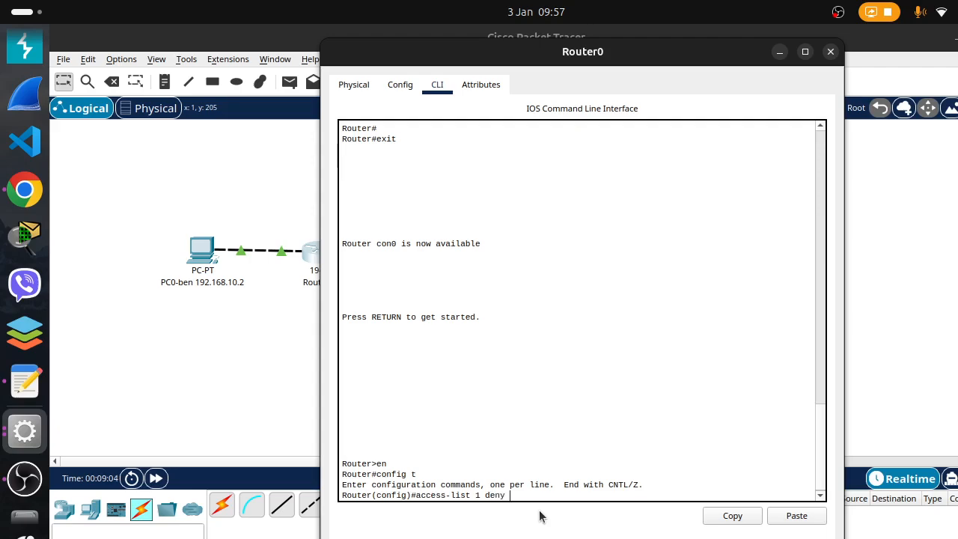
pyautogui.write('host')
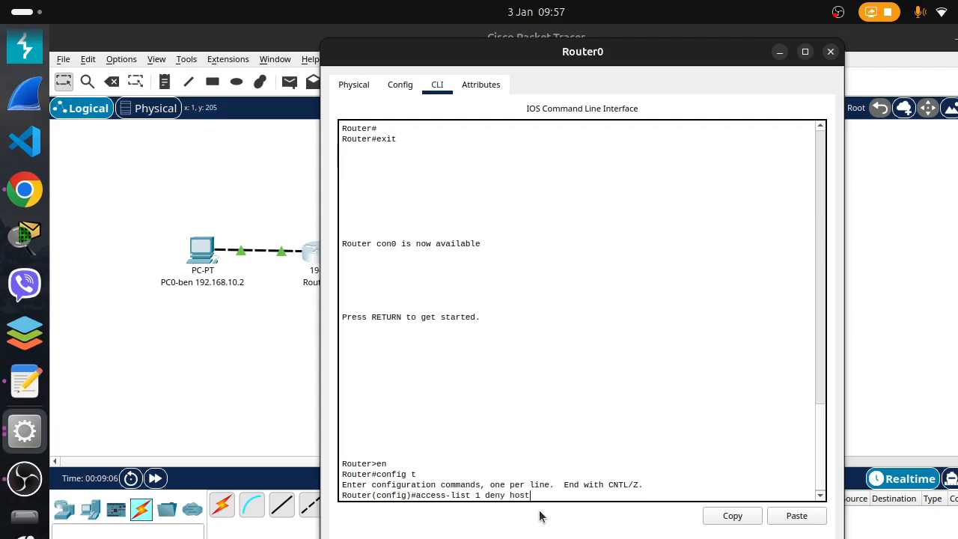
pyautogui.write(' 10.0.0.2')
pyautogui.moveTo(701, 57); pyautogui.dragTo(662, 60)
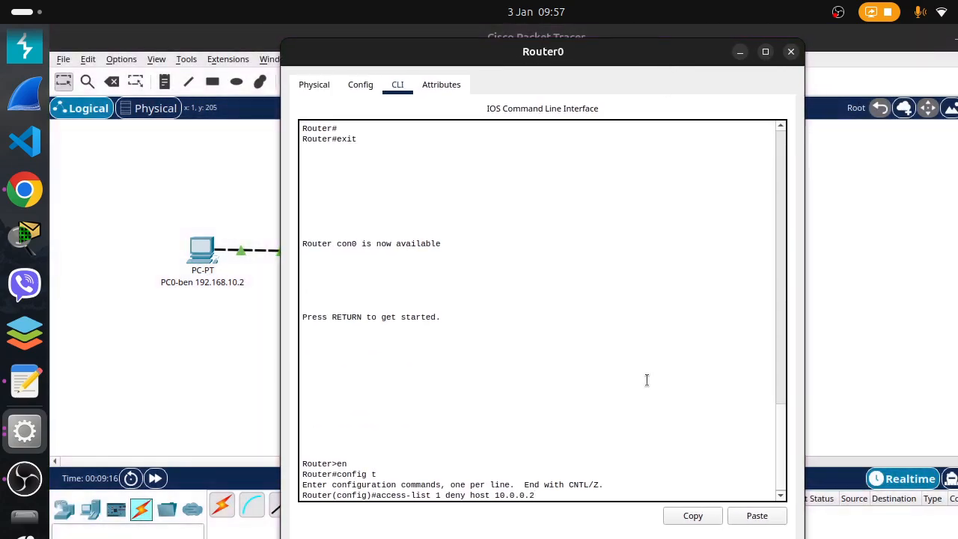
pyautogui.press('Return')
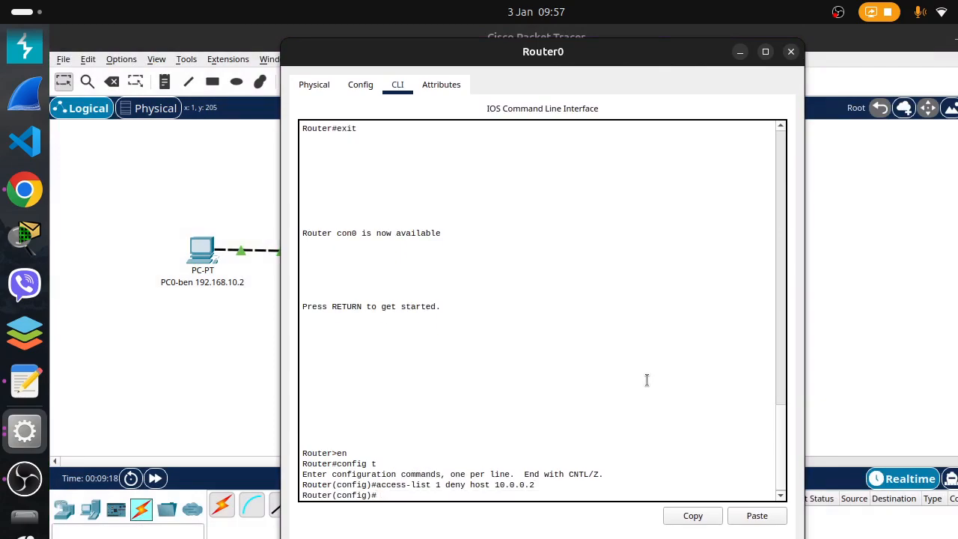
# Add the entry "access-list 1 permit host 10.0.0.3" by recalling and editing the previous access-list command
pyautogui.press('Up')
pyautogui.press('Left')
pyautogui.press('Left')
pyautogui.press('Left')
pyautogui.press('Left')
pyautogui.press('Left')
pyautogui.press('Left')
pyautogui.press('Left')
pyautogui.press('Left')
pyautogui.press('Left')
pyautogui.press('Left')
pyautogui.press('Left')
pyautogui.press('Left')
pyautogui.press('Left')
pyautogui.press('Left')
pyautogui.press('Left')
pyautogui.press('Left')
pyautogui.press('Left')
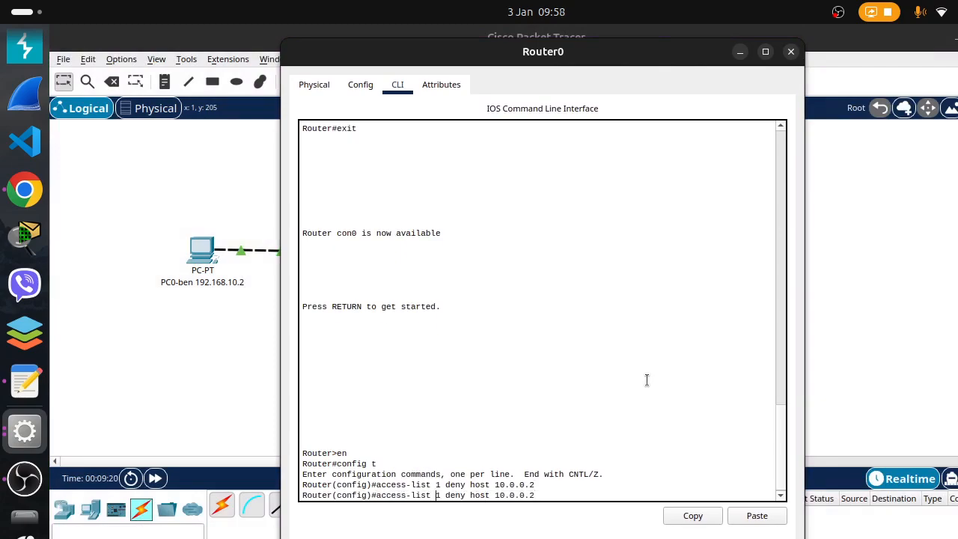
pyautogui.press('BackSpace')
pyautogui.press('BackSpace')
pyautogui.press('BackSpace')
pyautogui.press('BackSpace')
pyautogui.write('permit')
pyautogui.press('BackSpace')
pyautogui.write('3')
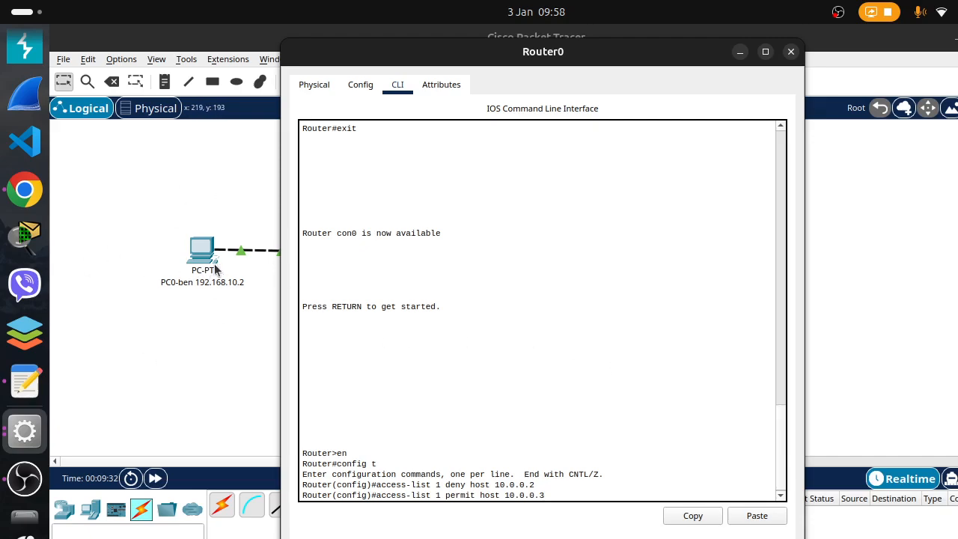
pyautogui.press('Return')
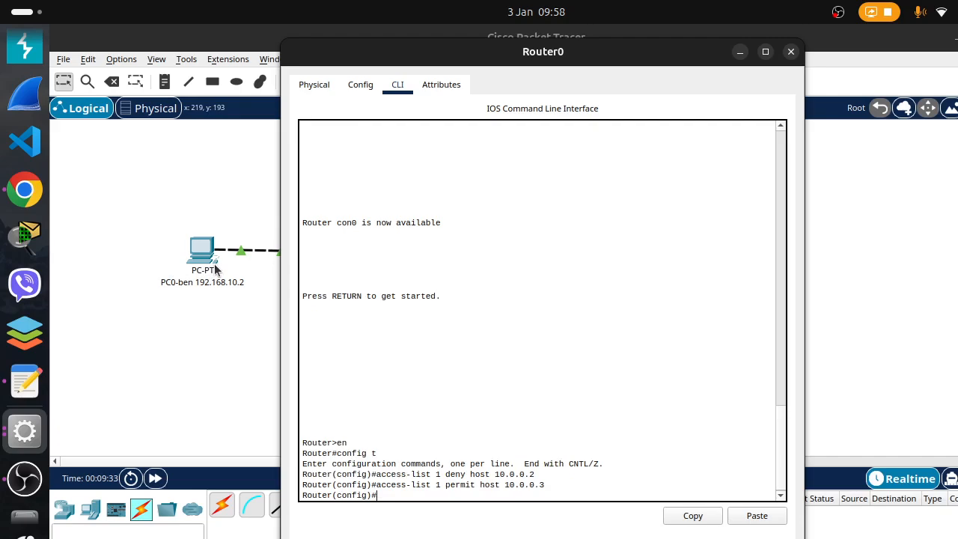
# Try to enter interface configuration mode with the command "int gigbitethernet 0/1"
pyautogui.write('int gigbitethernet 0/1')
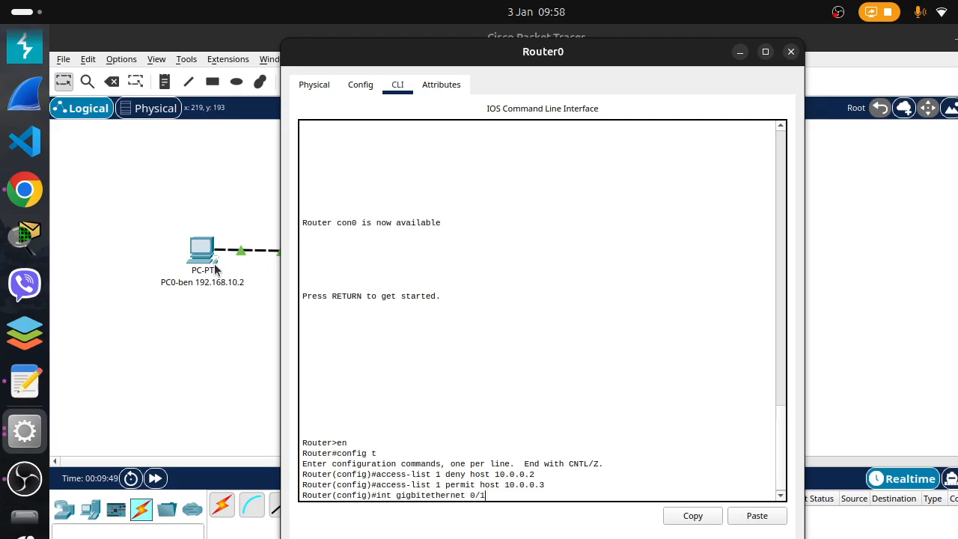
pyautogui.press('Return')
# Try the recalled interface command again with a capital E, as "int gigbitEthernet 0/1"
pyautogui.press('Up')
pyautogui.press('Left')
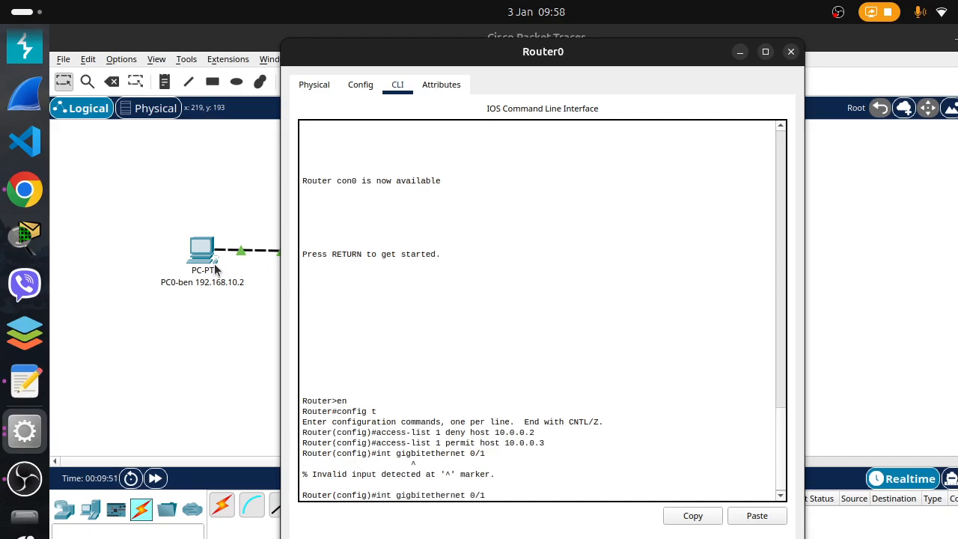
pyautogui.scroll(10, 563, 368)
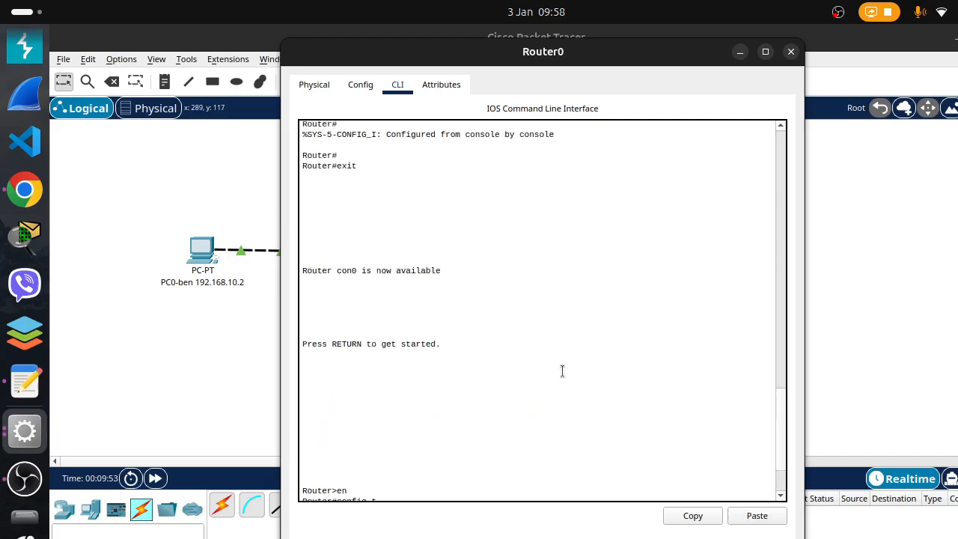
pyautogui.scroll(-10, 562, 368)
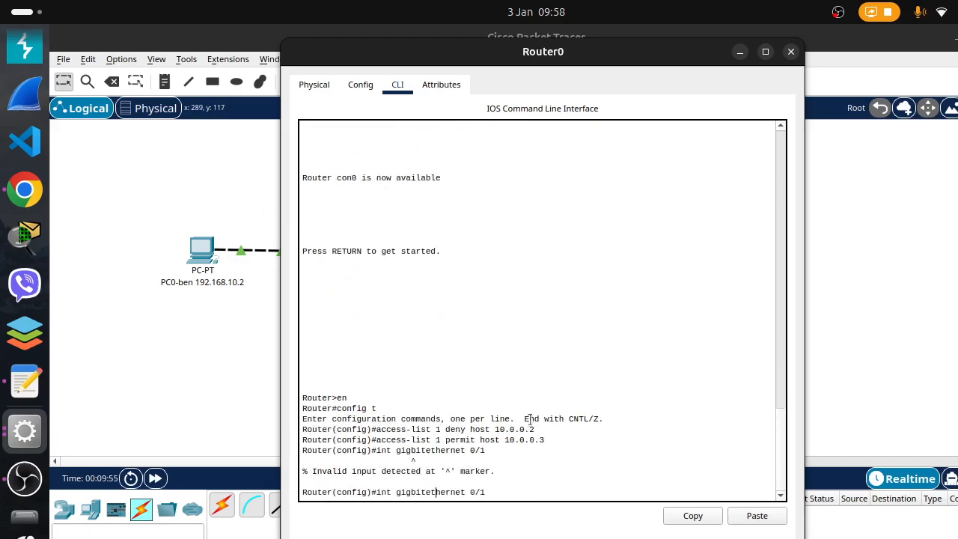
pyautogui.press('BackSpace')
pyautogui.write('E')
pyautogui.press('Return')
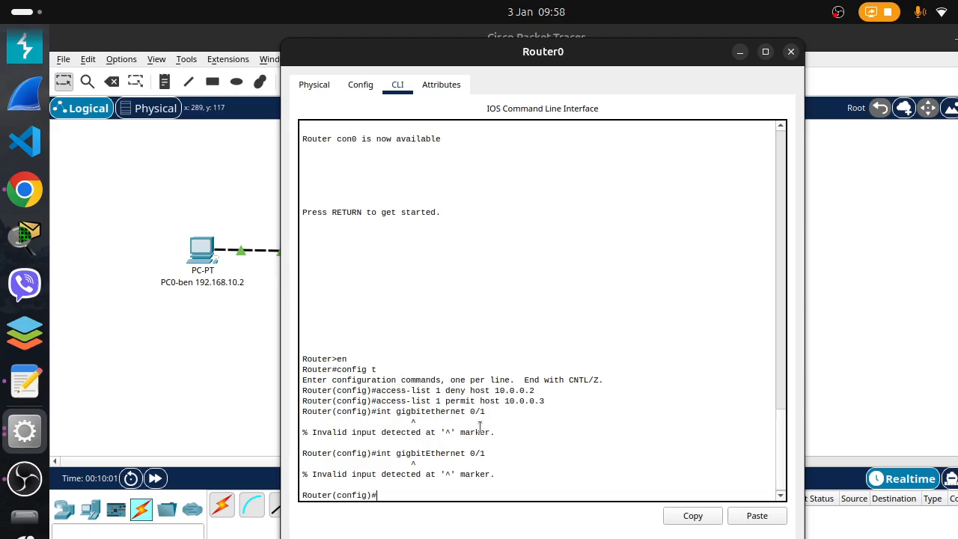
# Enter interface configuration mode by correcting the recalled command's misspelled interface name to "int gigabitEthernet 0/1"
pyautogui.press('Up')
pyautogui.press('Left')
pyautogui.write('a')
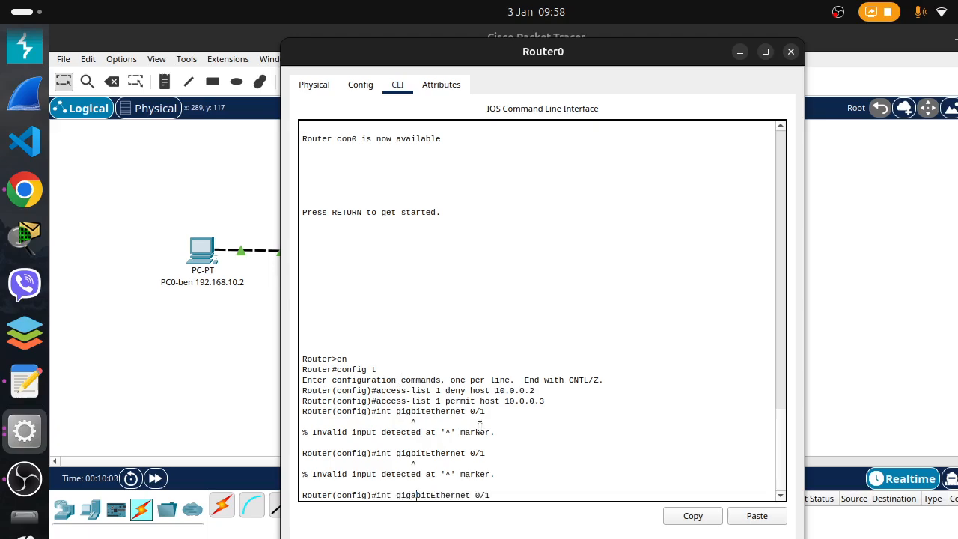
pyautogui.press('Return')
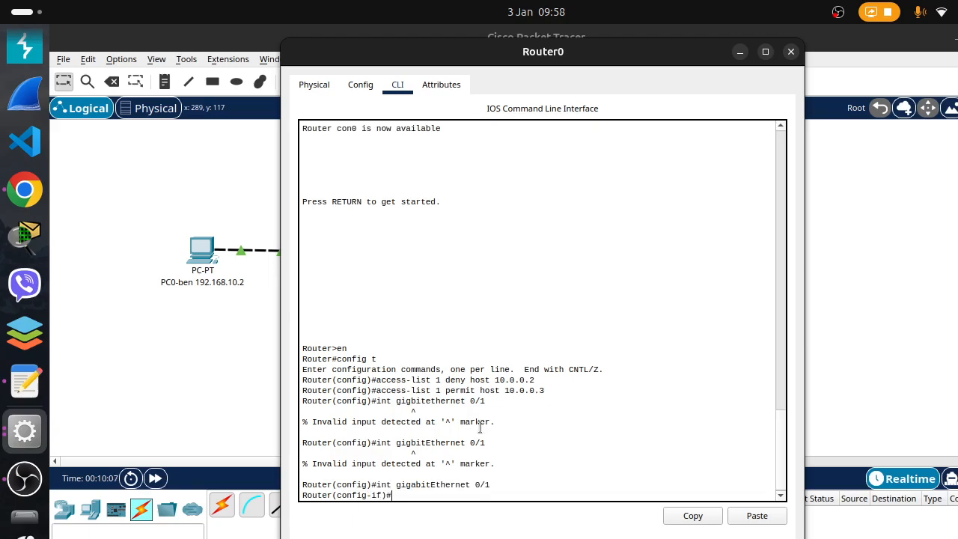
pyautogui.click(741, 49)
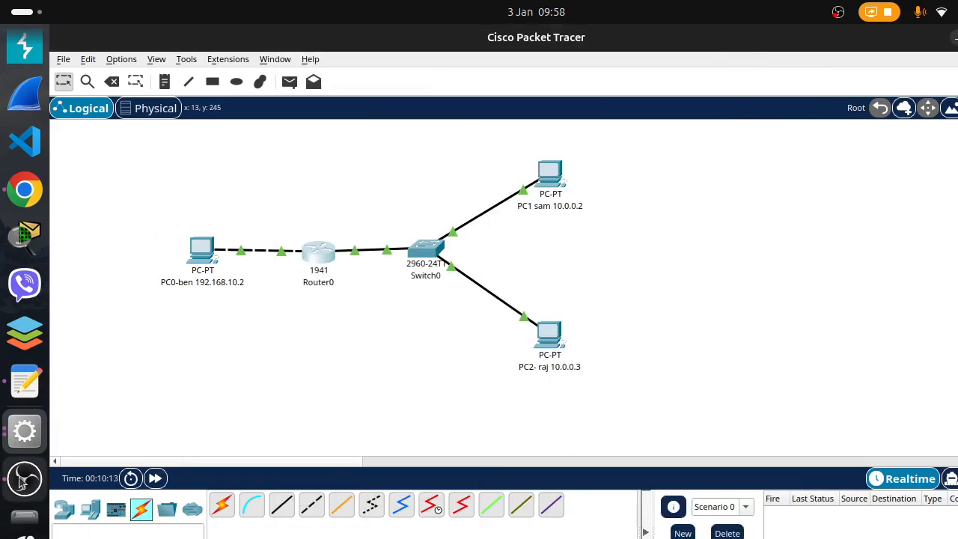
pyautogui.click(25, 430)
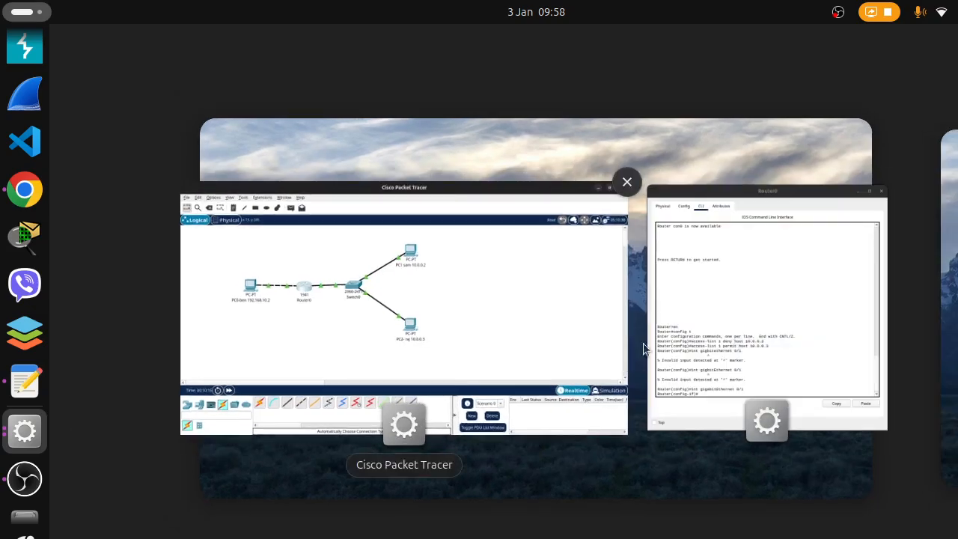
pyautogui.click(651, 348)
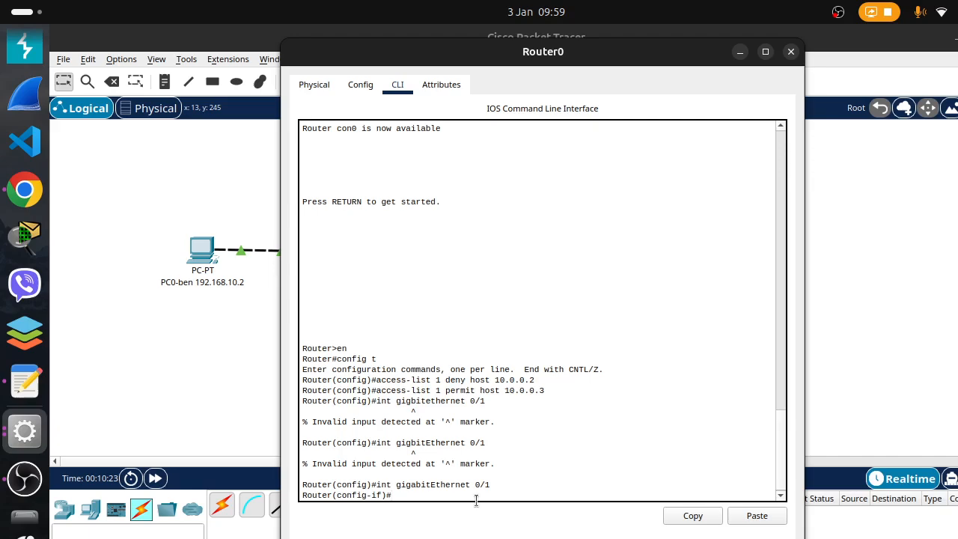
# Try to apply access list 1 to inbound traffic on the interface with the command "access-group 1 in"
pyautogui.write('ip')
pyautogui.write(' acces')
pyautogui.write('s-group')
pyautogui.press('Left')
pyautogui.press('Left')
pyautogui.press('Left')
pyautogui.press('Left')
pyautogui.press('Left')
pyautogui.press('Left')
pyautogui.press('BackSpace')
pyautogui.press('BackSpace')
pyautogui.press('BackSpace')
pyautogui.press('BackSpace')
pyautogui.press('BackSpace')
pyautogui.press('BackSpace')
pyautogui.press('BackSpace')
pyautogui.press('BackSpace')
pyautogui.press('BackSpace')
pyautogui.press('BackSpace')
pyautogui.press('BackSpace')
pyautogui.press('BackSpace')
pyautogui.press('BackSpace')
pyautogui.press('BackSpace')
pyautogui.press('BackSpace')
pyautogui.write('accv')
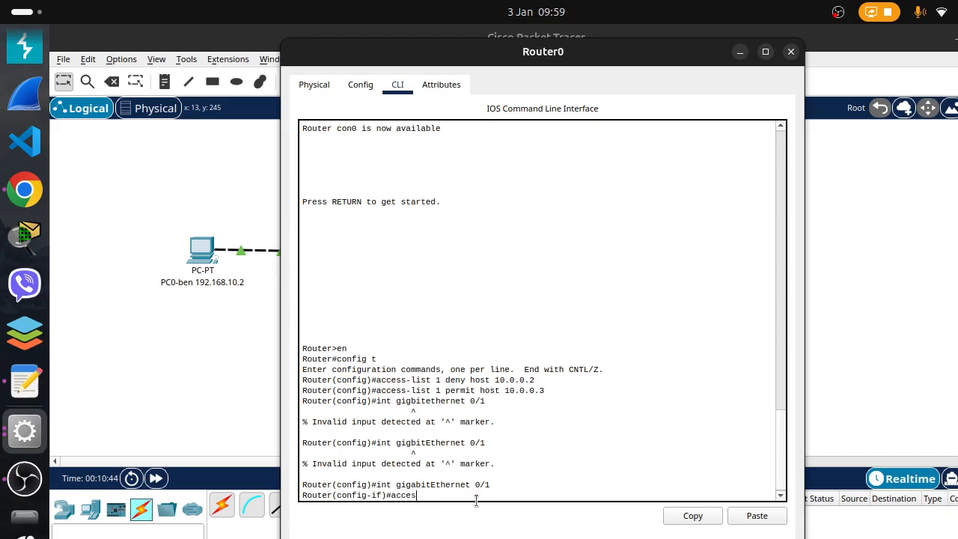
pyautogui.write('s-group 1')
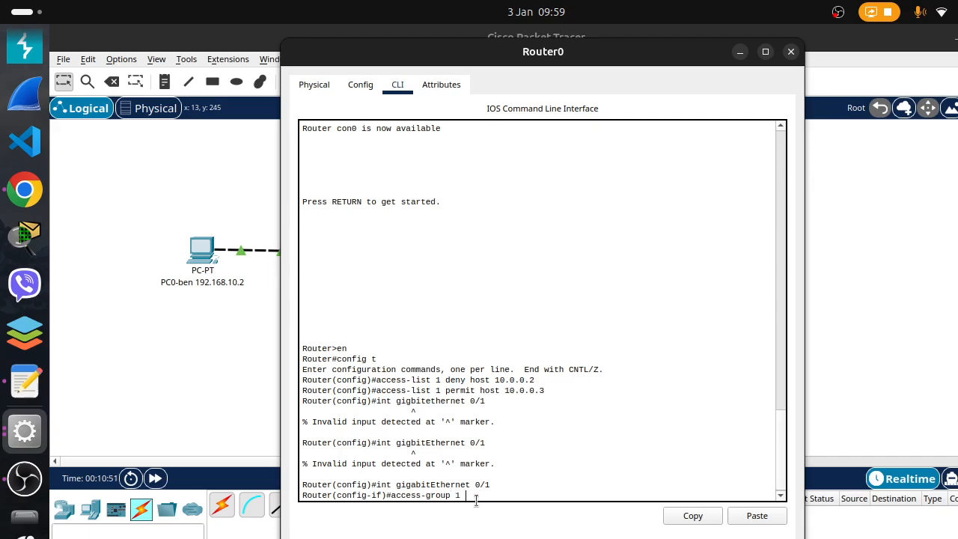
pyautogui.write(' in')
pyautogui.press('Return')
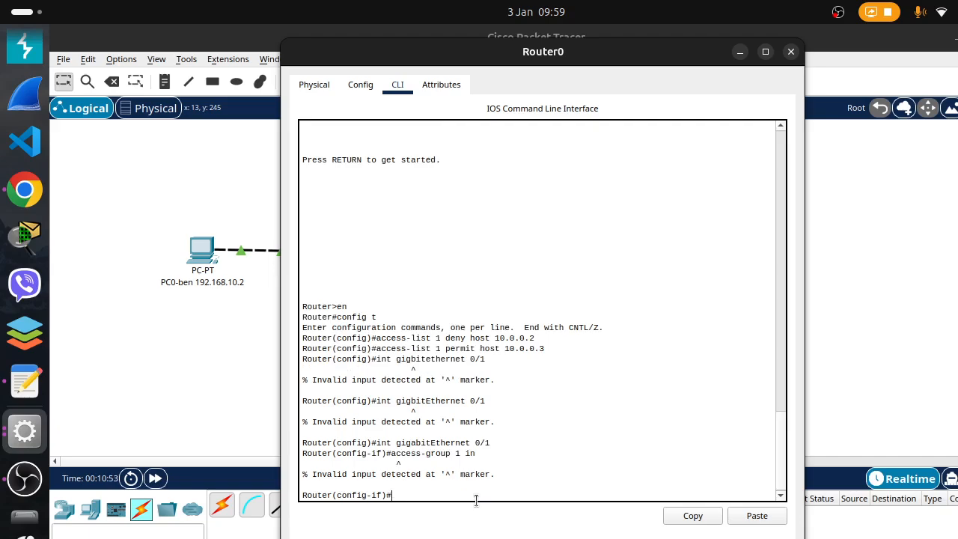
# Apply access list 1 inbound on the interface by correcting the recalled command to "ip access-group 1 in"
pyautogui.press('Up')
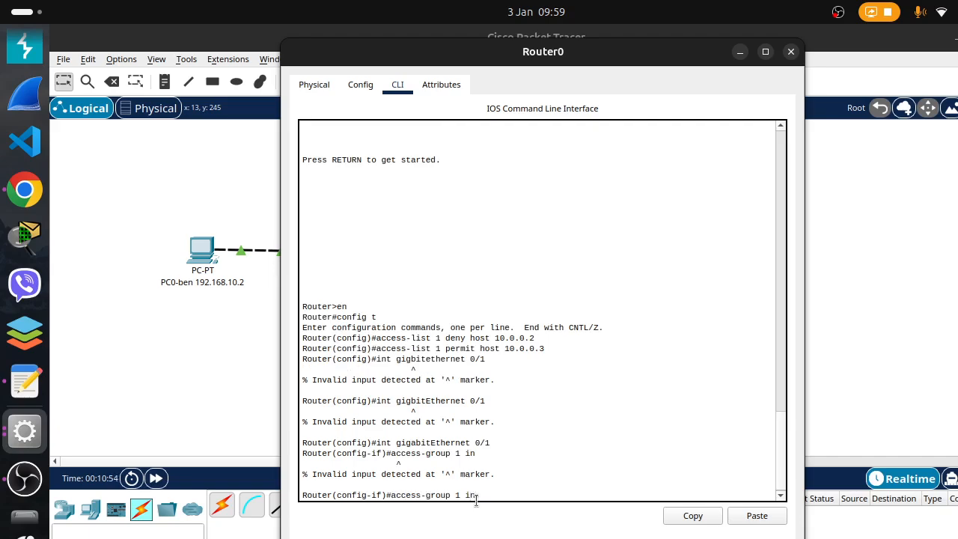
pyautogui.write('ip')
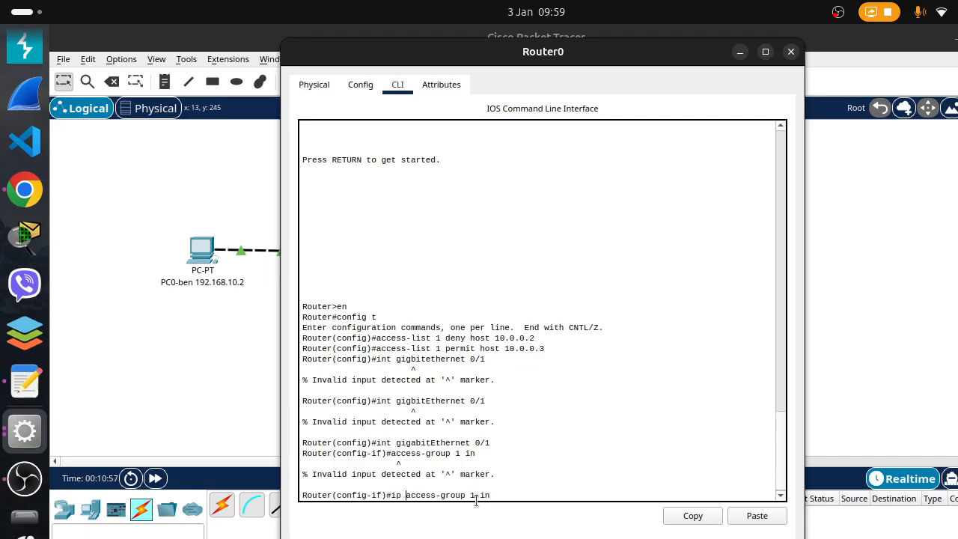
pyautogui.press('Return')
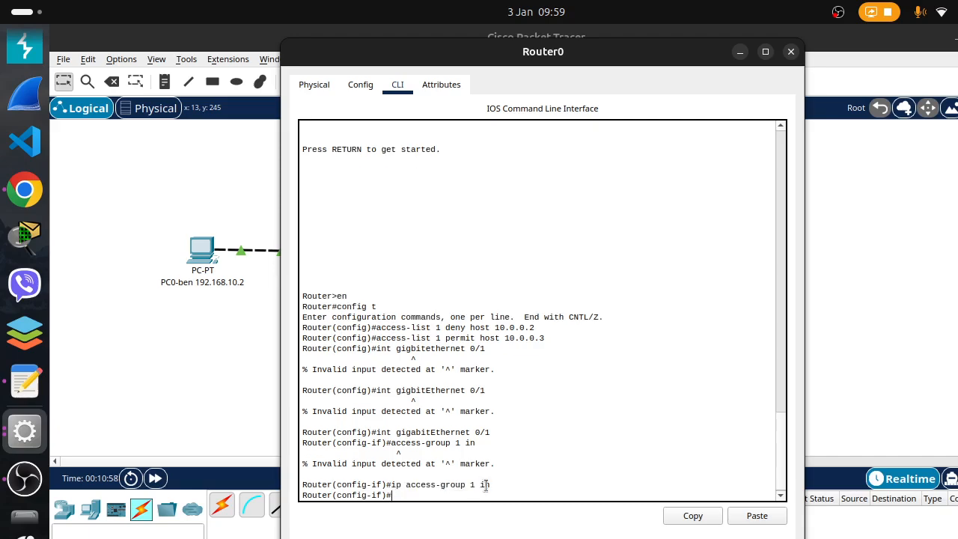
# Examine the applied access-group command and its inbound direction against the network topology, and return to the router's command line
pyautogui.moveTo(406, 485); pyautogui.dragTo(590, 485)
pyautogui.click(581, 485)
pyautogui.moveTo(401, 485); pyautogui.dragTo(511, 495)
pyautogui.click(511, 494)
pyautogui.doubleClick(486, 483)
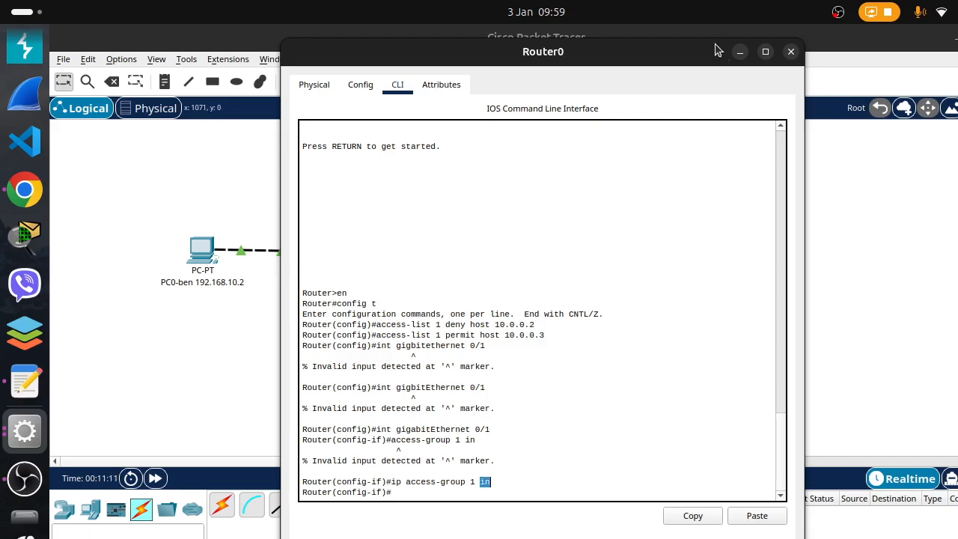
pyautogui.click(740, 52)
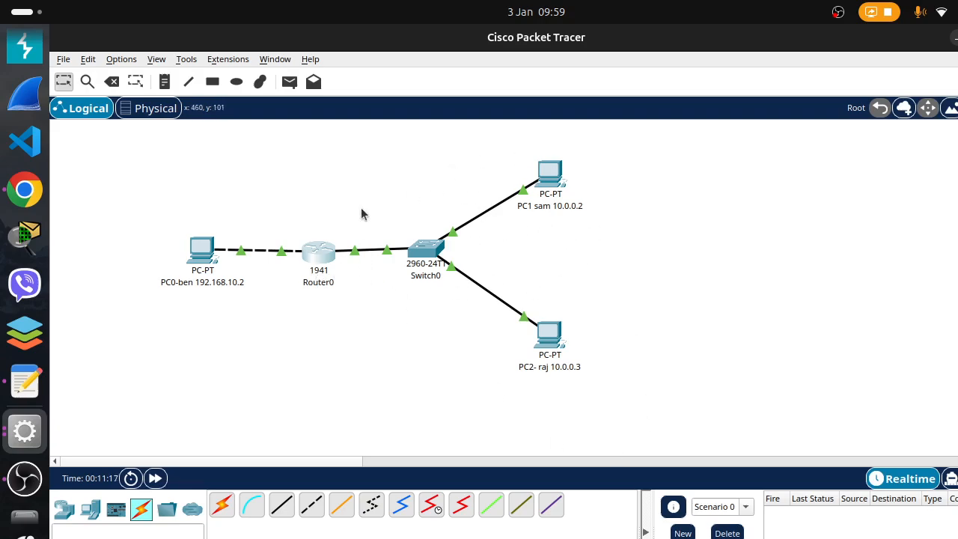
pyautogui.click(25, 431)
pyautogui.click(747, 295)
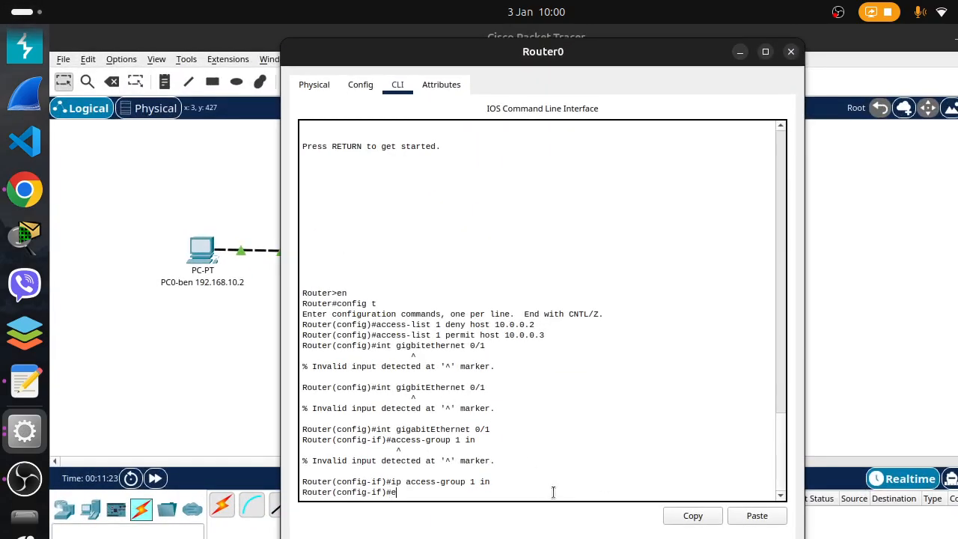
# Leave interface configuration mode with the command "exit" and close the Router0 window
pyautogui.write('exit')
pyautogui.press('Return')
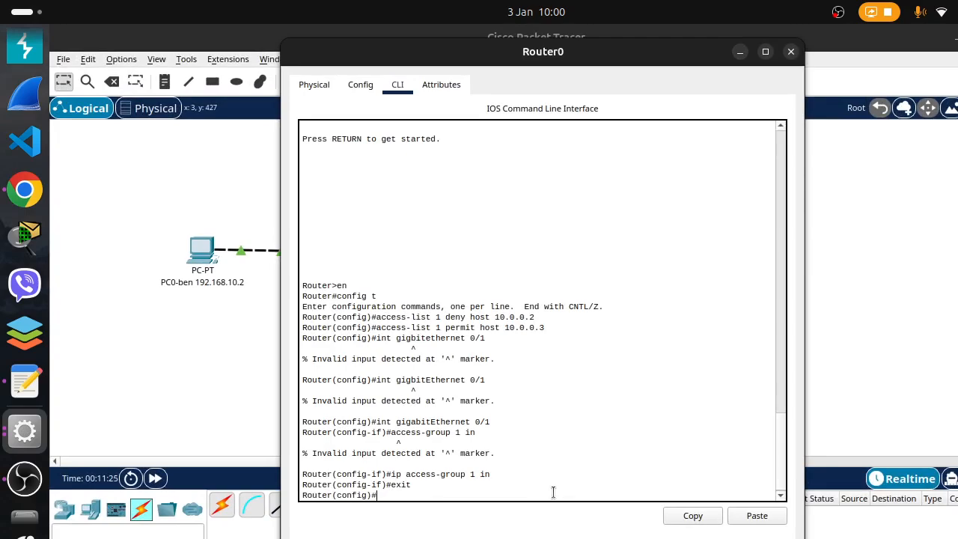
pyautogui.click(791, 52)
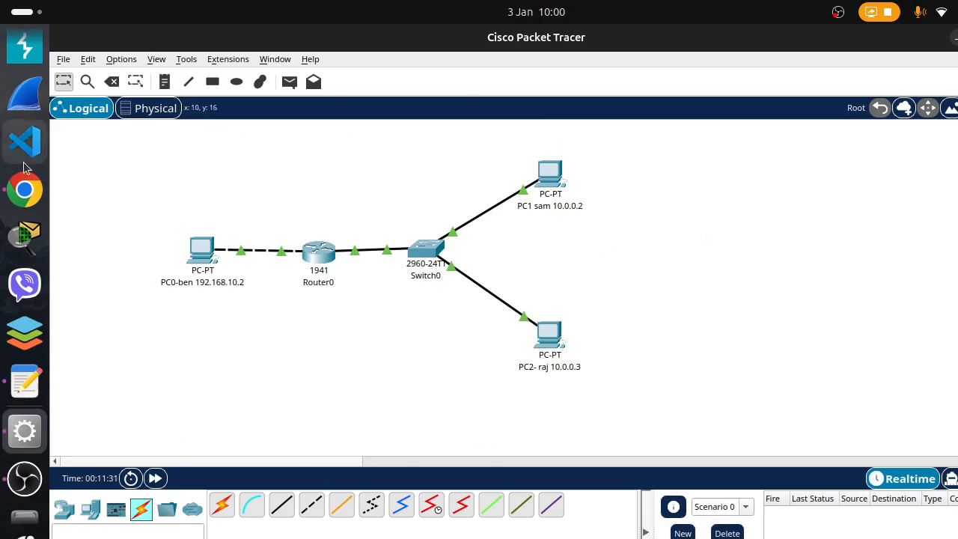
pyautogui.click(550, 174)
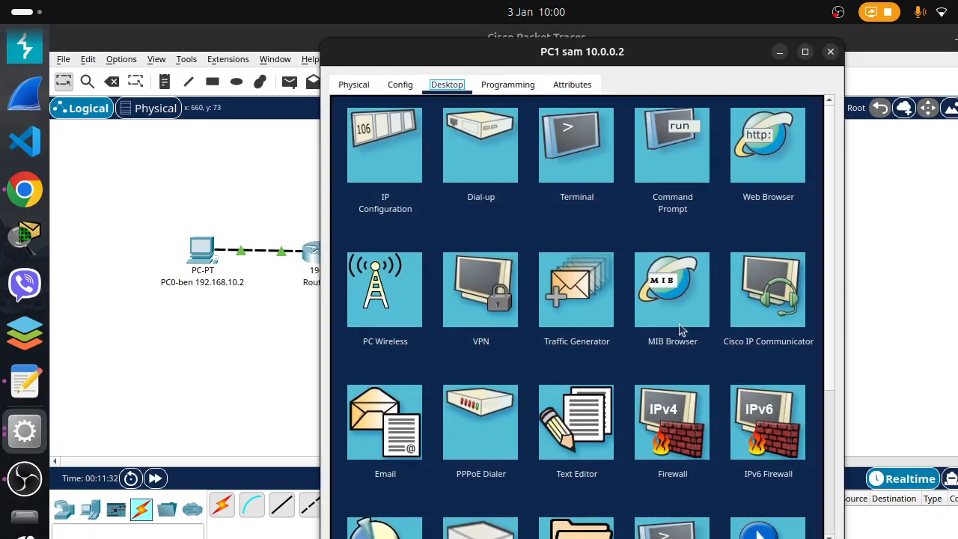
pyautogui.click(666, 147)
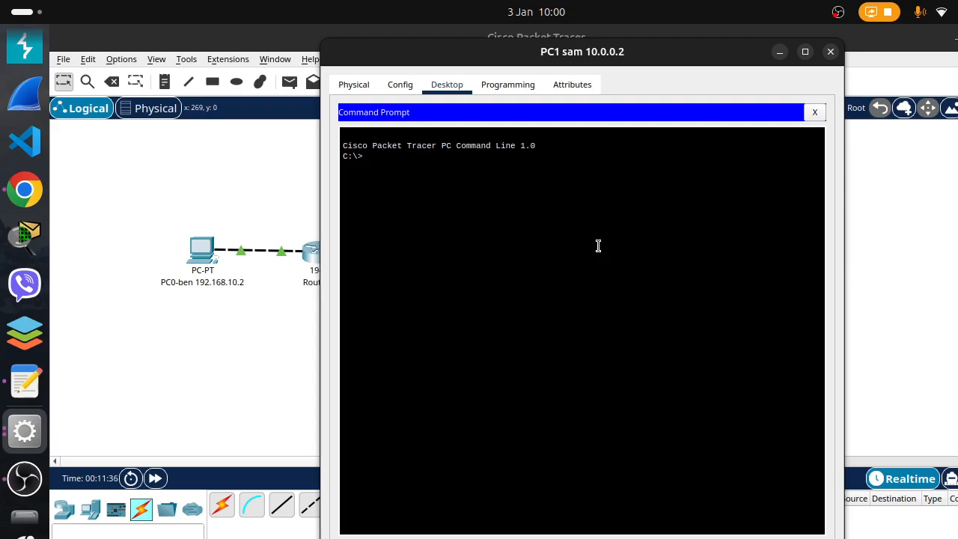
pyautogui.write('p')
pyautogui.press('BackSpace')
pyautogui.press('BackSpace')
pyautogui.press('BackSpace')
pyautogui.press('BackSpace')
pyautogui.press('BackSpace')
pyautogui.press('BackSpace')
pyautogui.press('BackSpace')
pyautogui.press('BackSpace')
pyautogui.press('BackSpace')
pyautogui.press('BackSpace')
pyautogui.press('BackSpace')
pyautogui.click(831, 51)
# Test the deny rule by pinging 10.0.0.2 from the command prompt of PC0, the 192.168.10.2 host
pyautogui.click(203, 249)
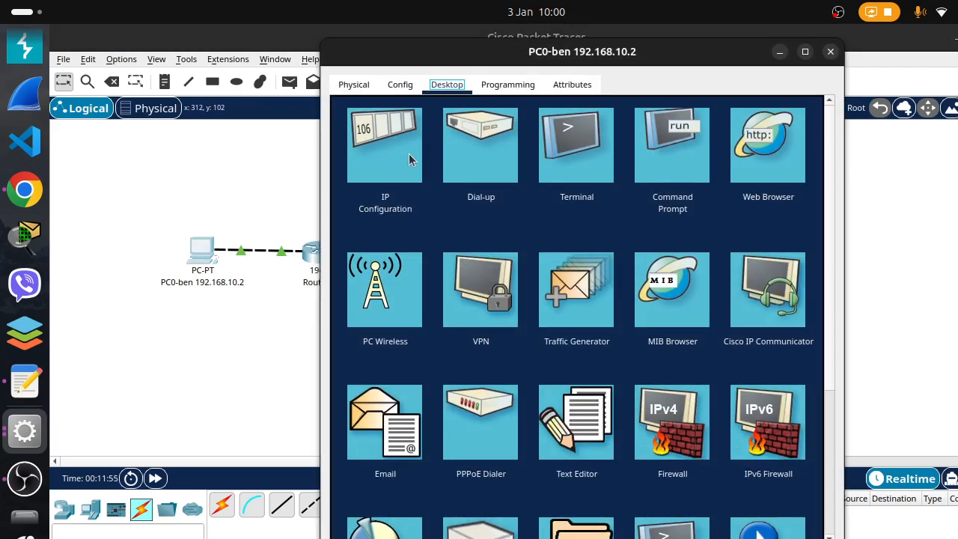
pyautogui.click(665, 151)
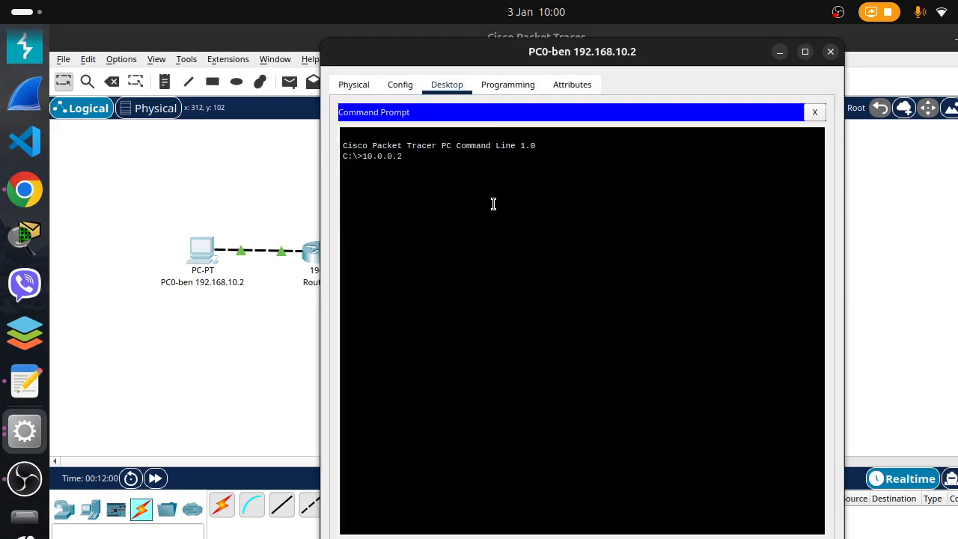
pyautogui.press('Return')
pyautogui.press('Up')
pyautogui.press('Home')
pyautogui.write('ping')
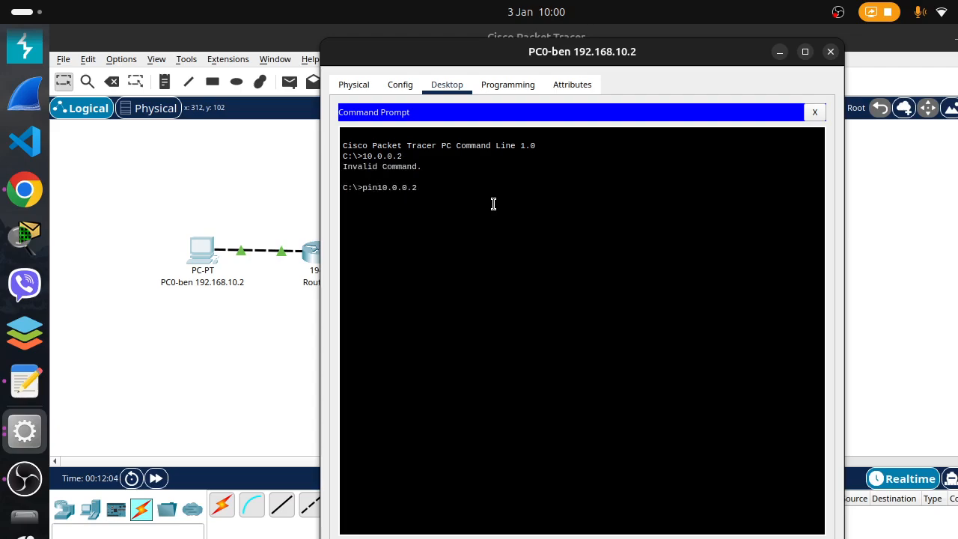
pyautogui.press('Return')
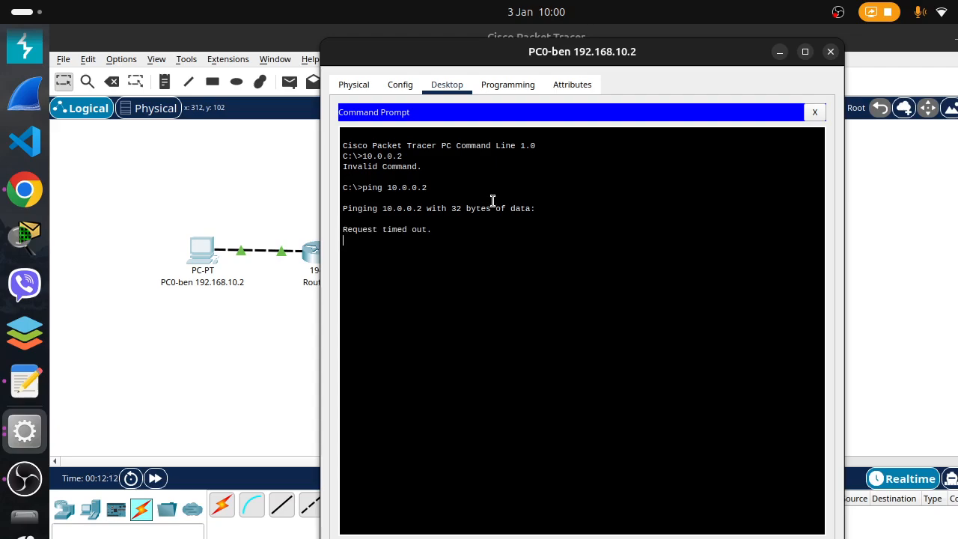
pyautogui.moveTo(437, 229); pyautogui.dragTo(345, 229)
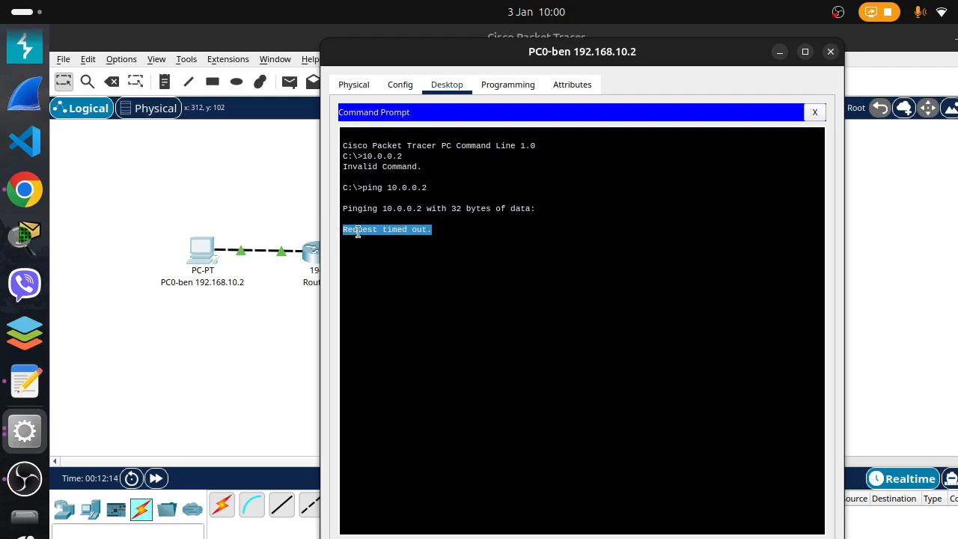
pyautogui.click(361, 231)
pyautogui.moveTo(519, 239); pyautogui.dragTo(517, 236)
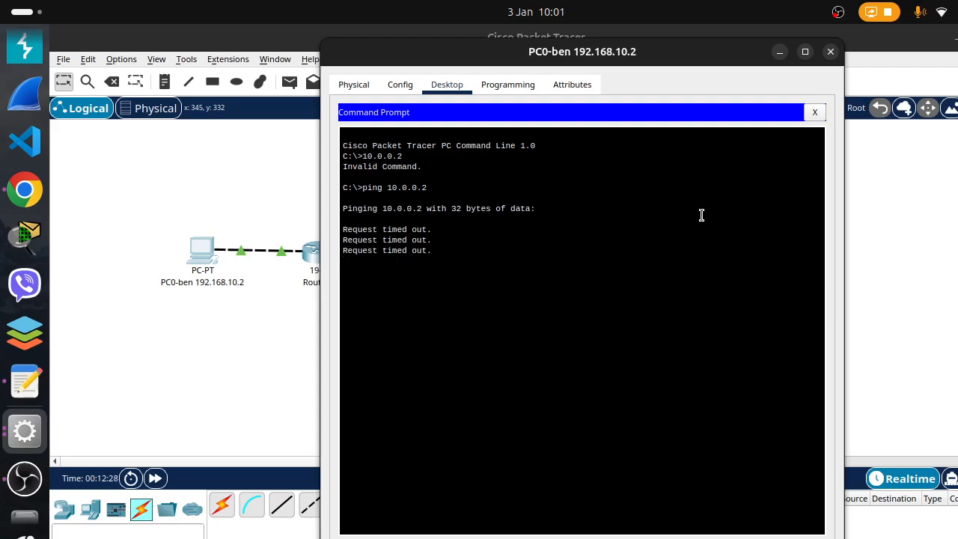
# Test the permit rule by pinging 10.0.0.3 twice from PC0's command prompt, and minimize the PC0 window
pyautogui.press('Up')
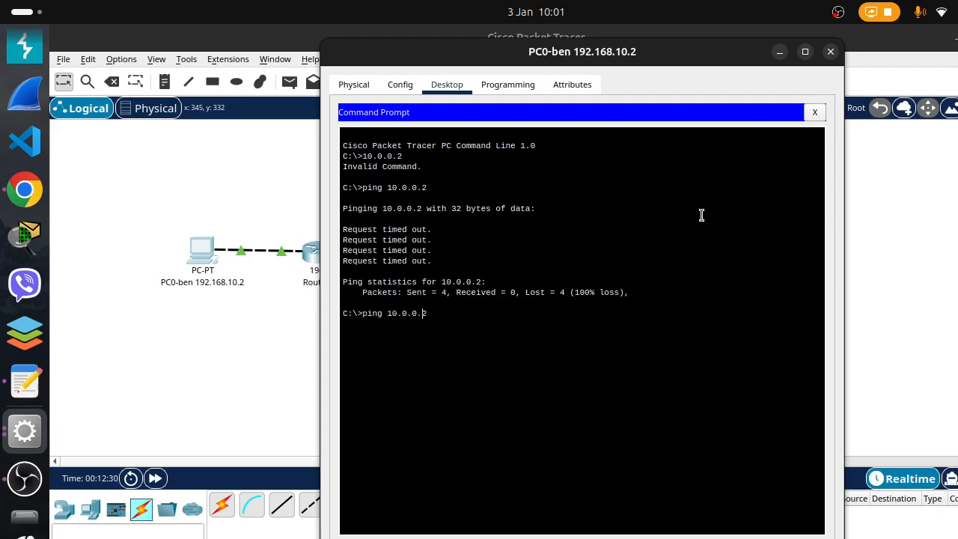
pyautogui.write('3')
pyautogui.press('Return')
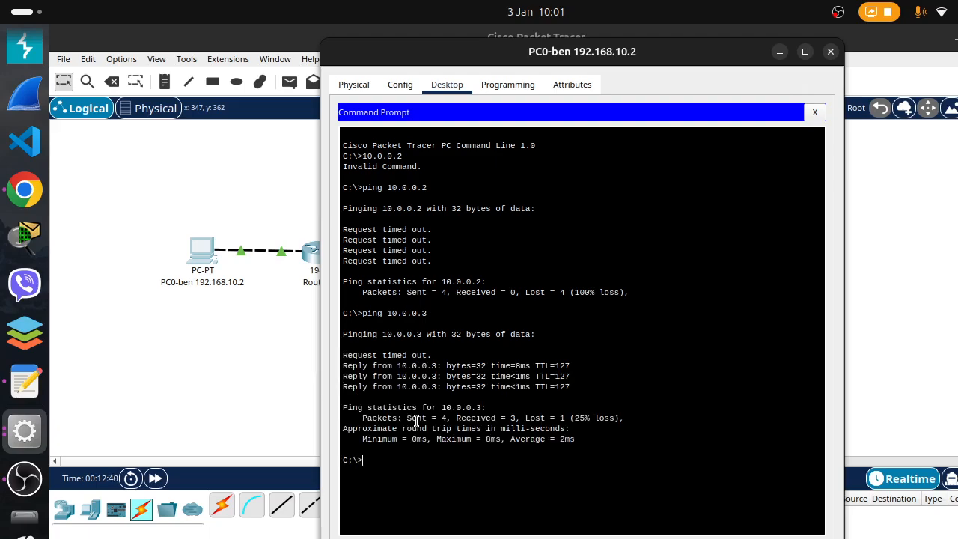
pyautogui.press('Up')
pyautogui.press('Return')
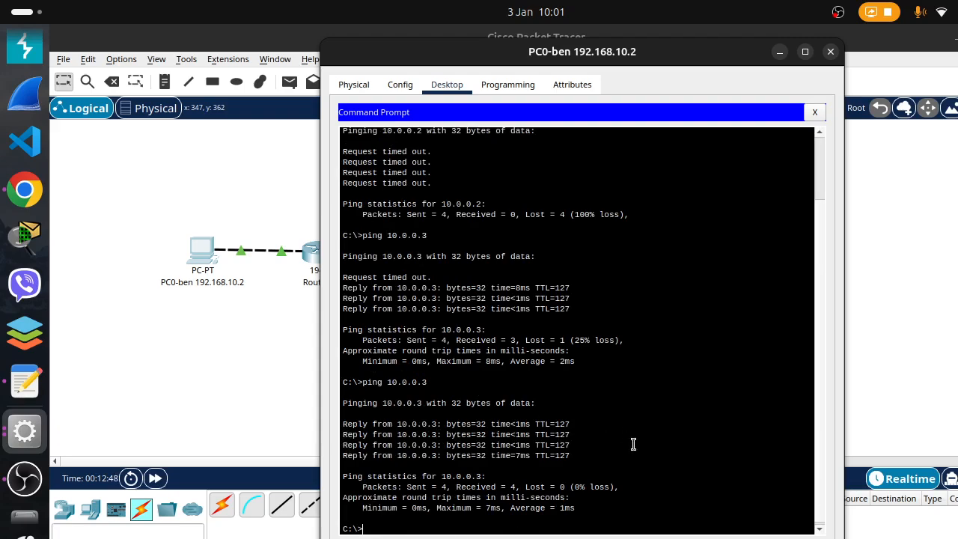
pyautogui.click(677, 403)
pyautogui.click(780, 52)
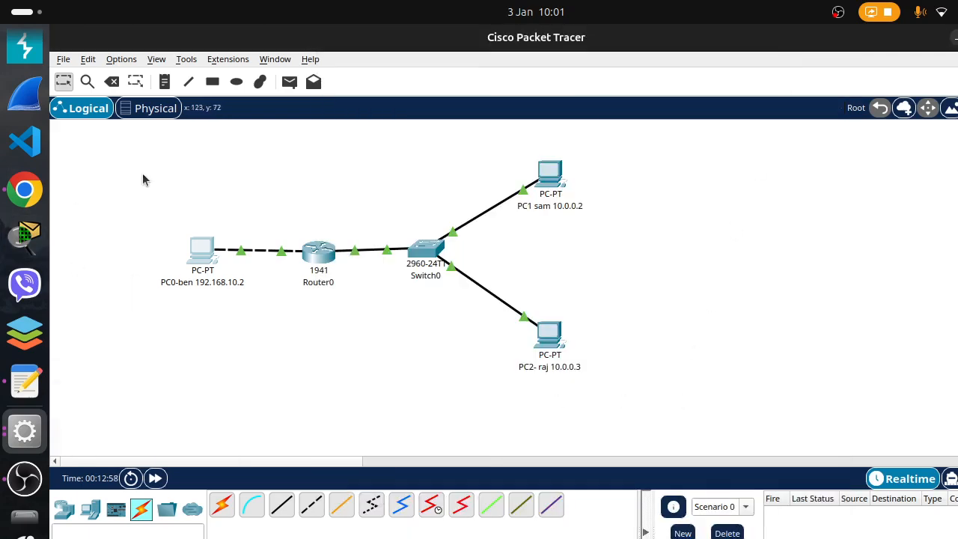